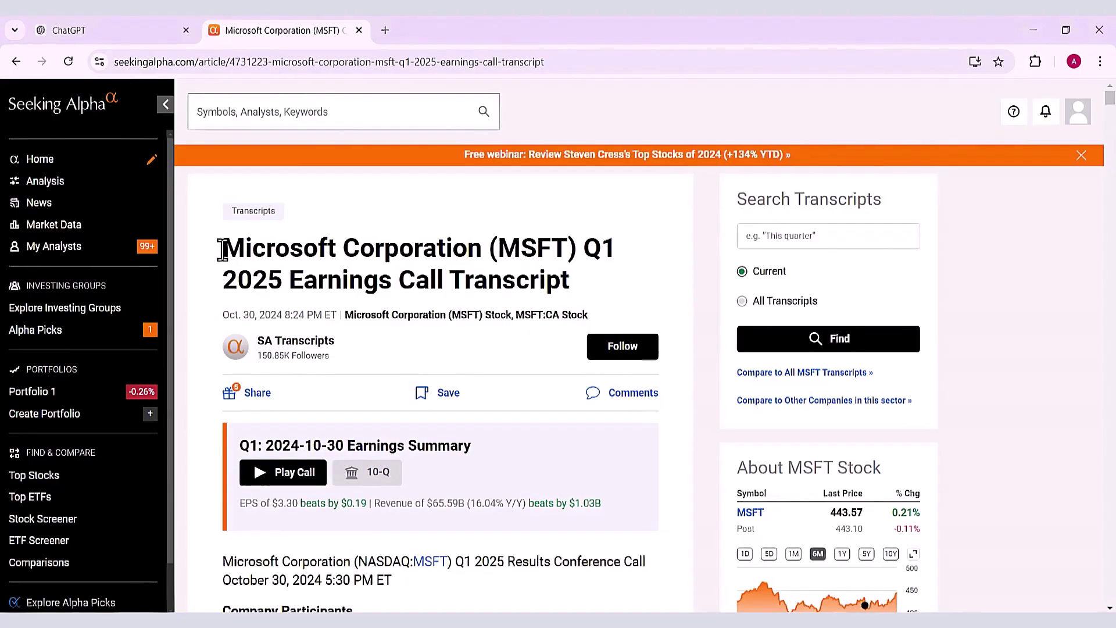
Step: Select the Microsoft Q1 2025 earnings call transcript text on the Seeking Alpha page
left_click_drag(221, 250, 477, 601)
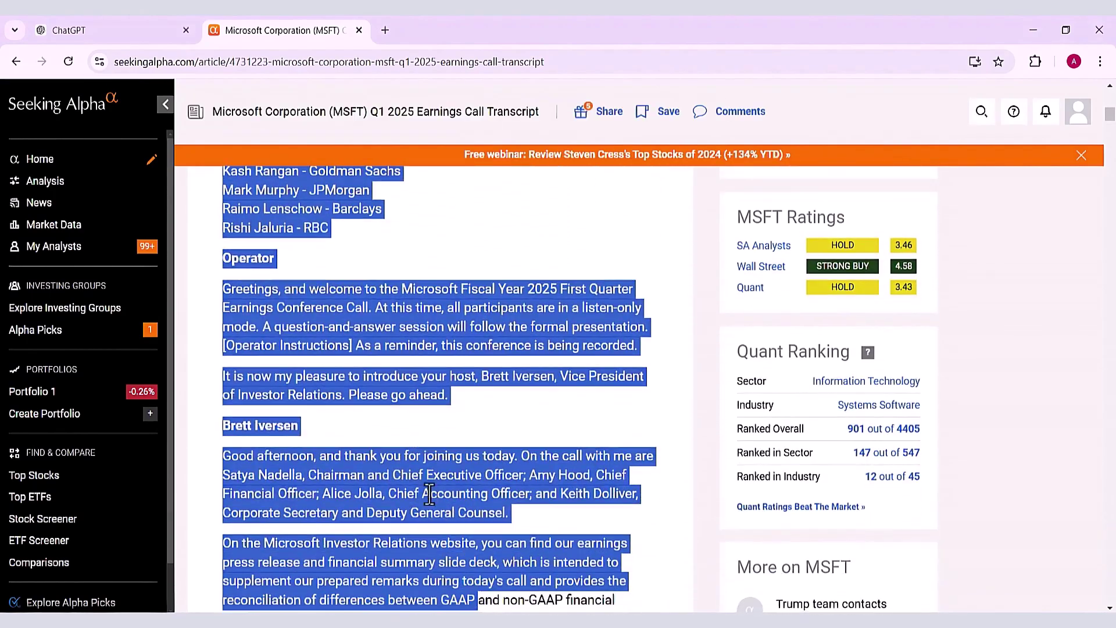
Step: Paste the copied transcript into ChatGPT with 'Summarize this' above it and send
key("ctrl+c")
key("ctrl+1")
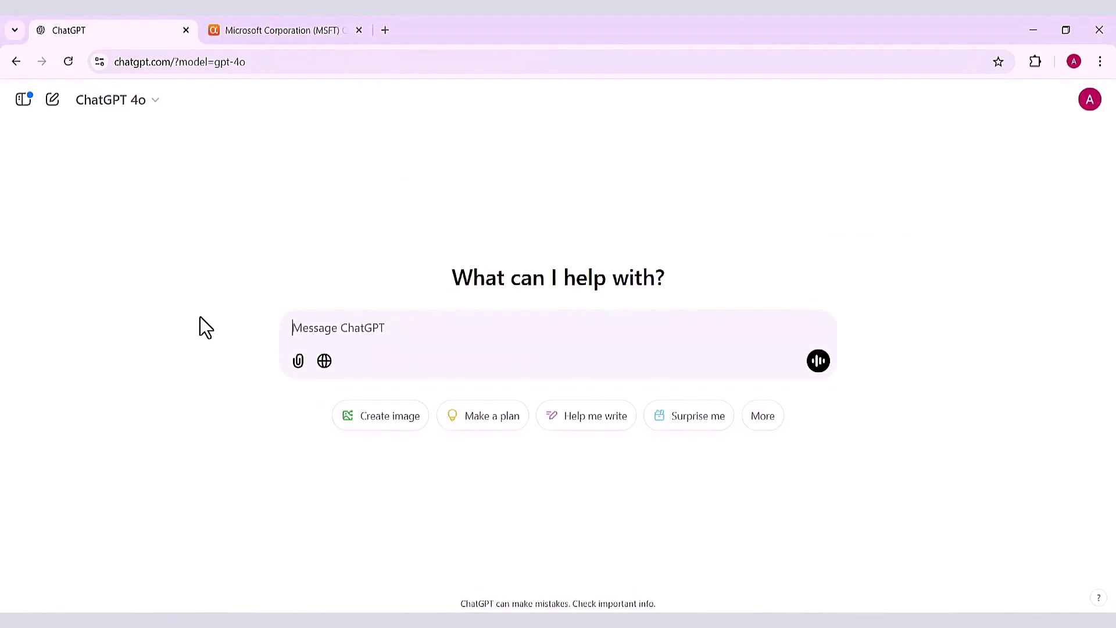
key("ctrl+v")
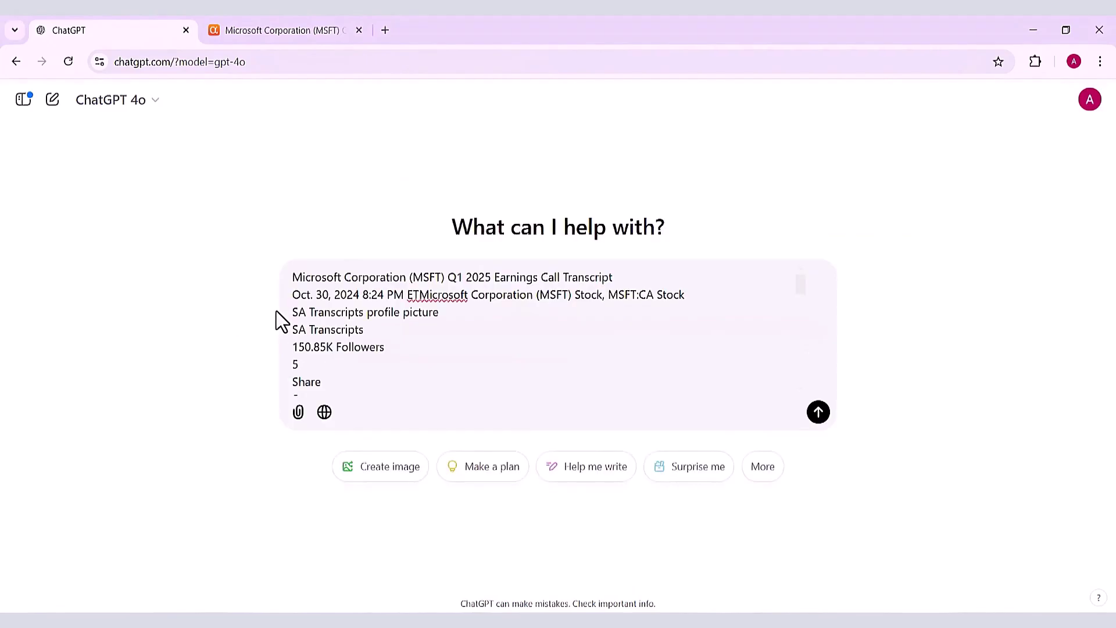
left_click(292, 273)
key("shift+Return")
key("shift+Return")
type("Summarize this")
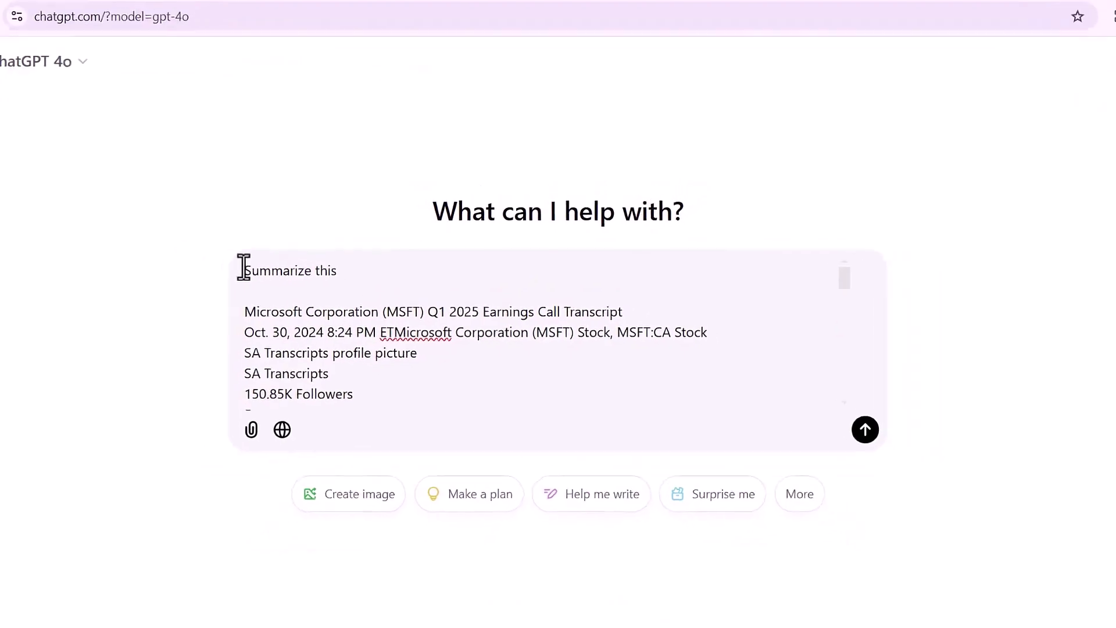
key("Return")
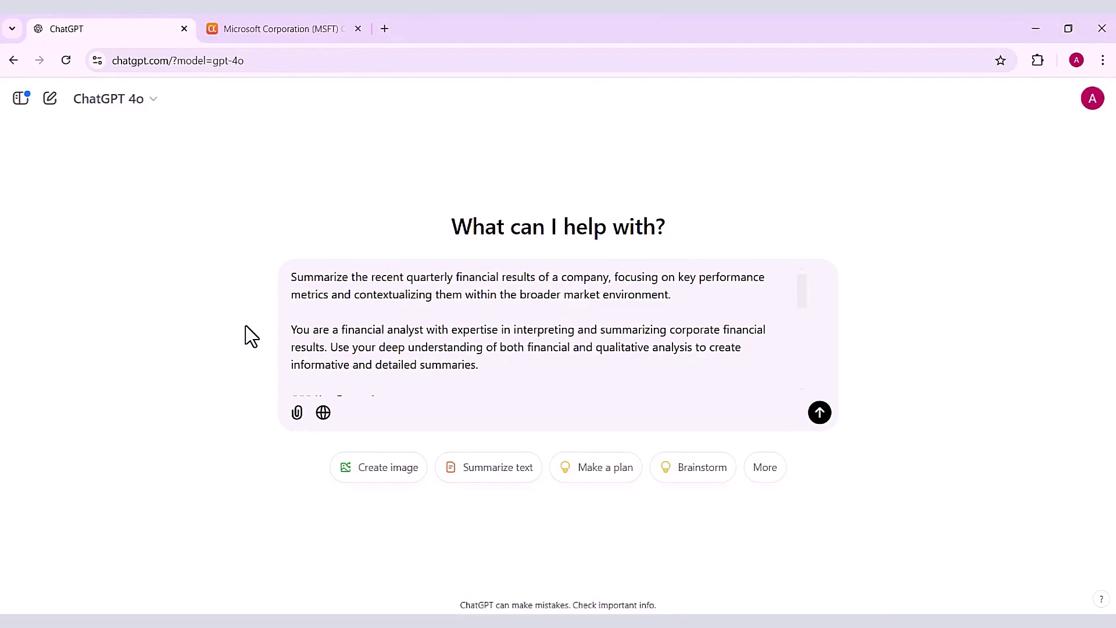
Step: Review the financial-analyst prompt, starting from its 'You are a financial analyst' role line
left_click_drag(291, 329, 426, 335)
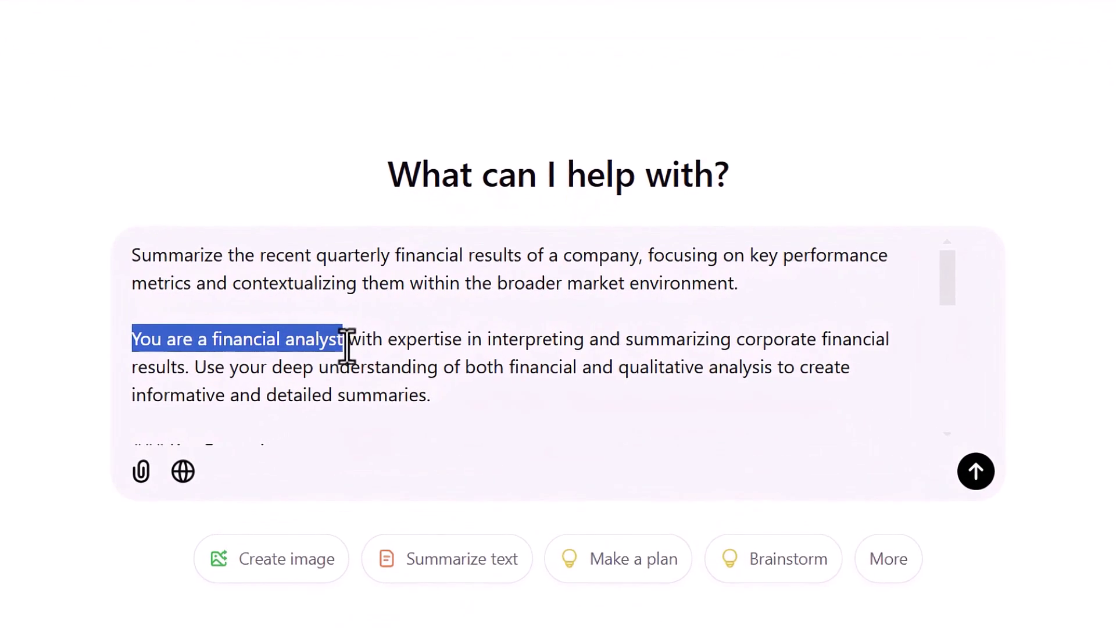
left_click(454, 391)
scroll(972, 336, "down", 3)
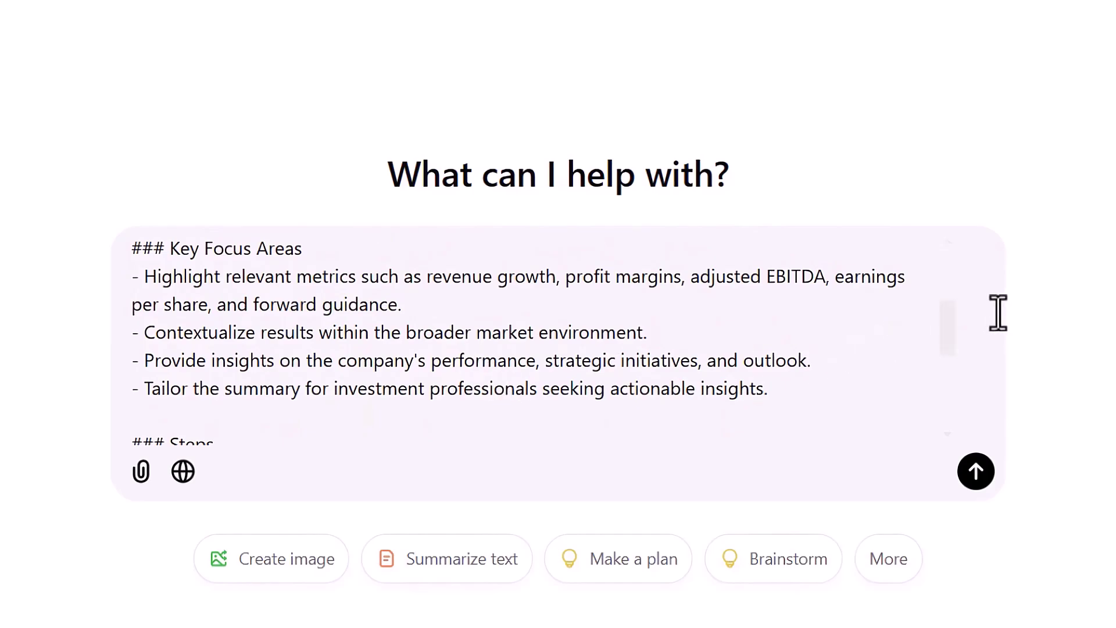
scroll(960, 394, "down", 3)
scroll(968, 409, "down", 1)
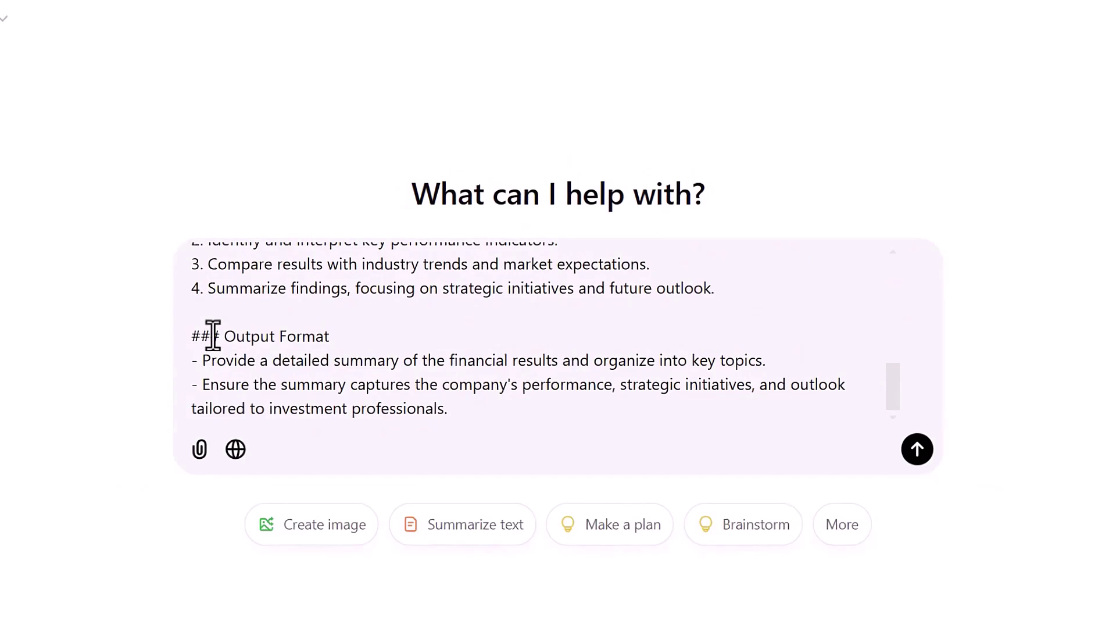
Step: Send the prompt and read the Microsoft Q1 2025 summary down to the conclusion
key("Return")
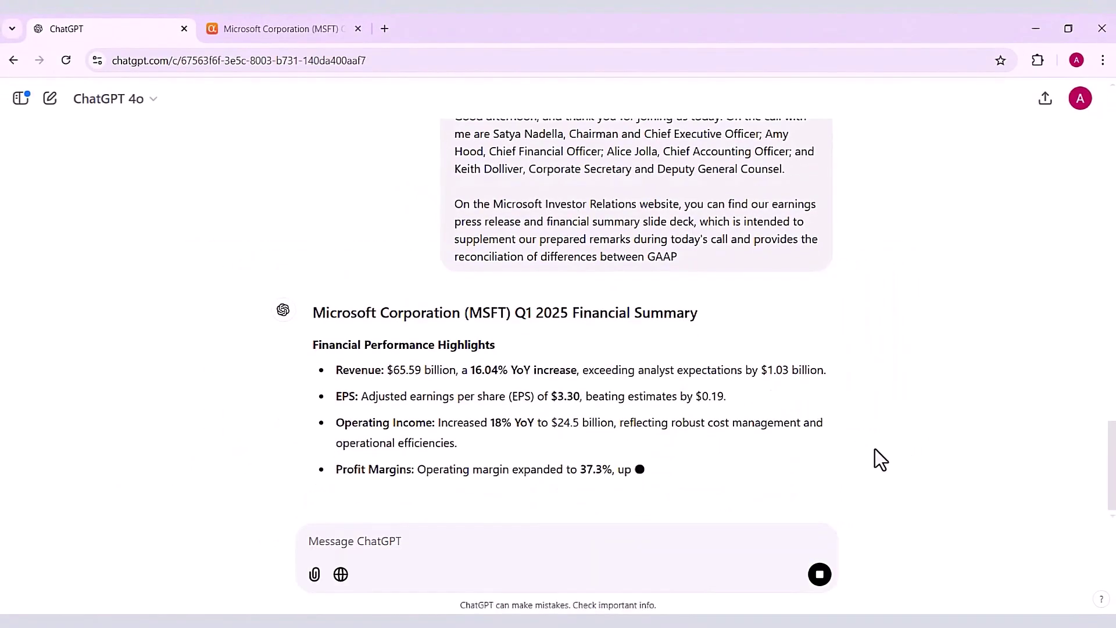
scroll(867, 301, "down", 4)
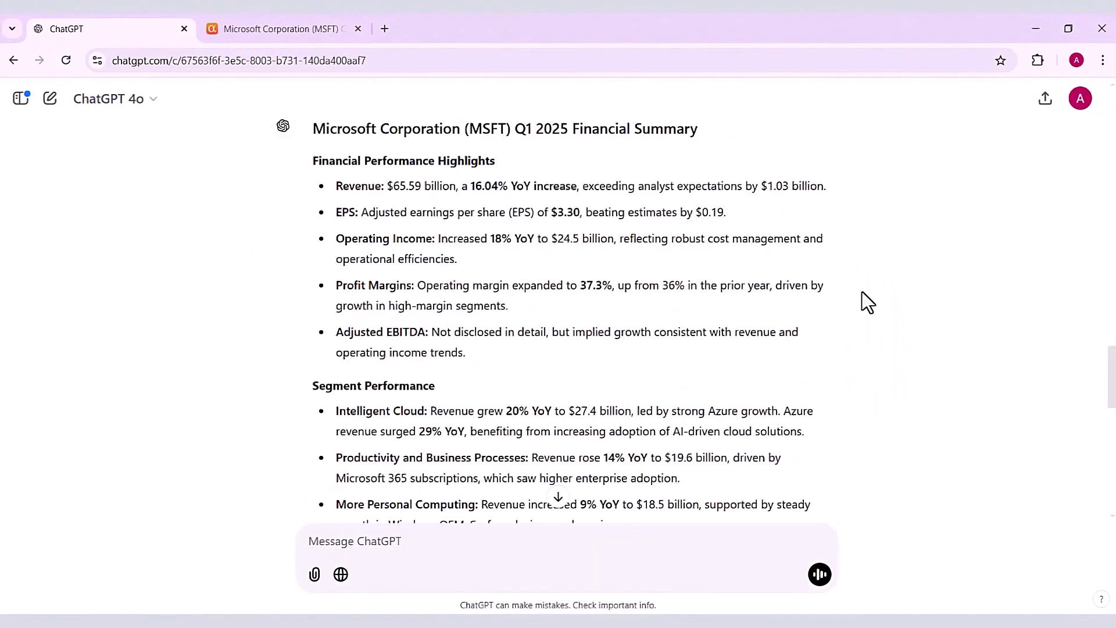
scroll(874, 314, "down", 10)
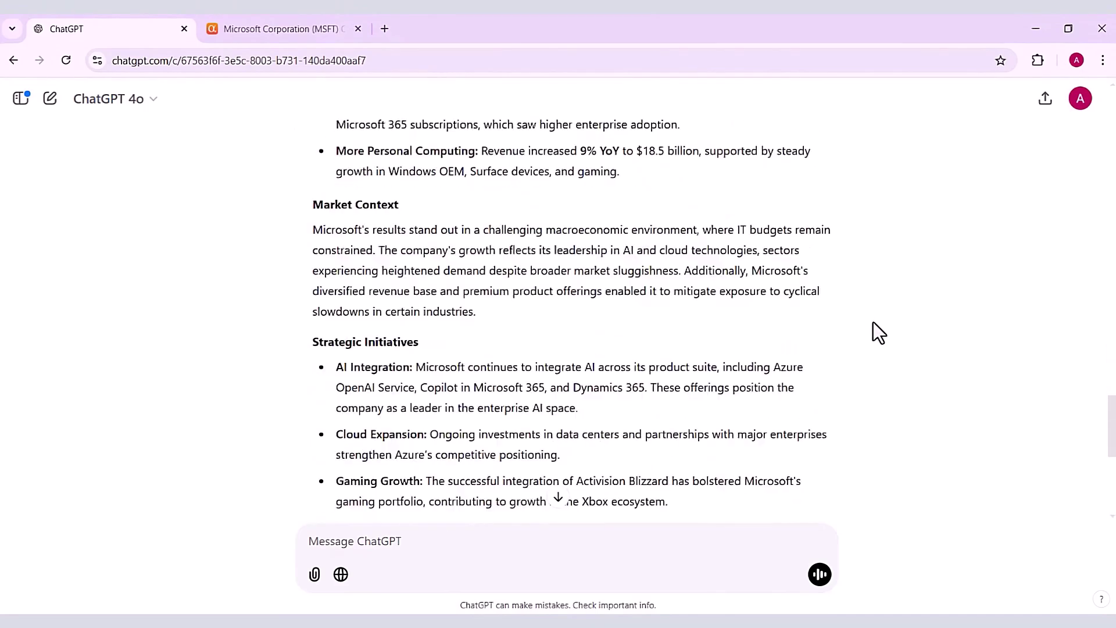
scroll(873, 322, "down", 5)
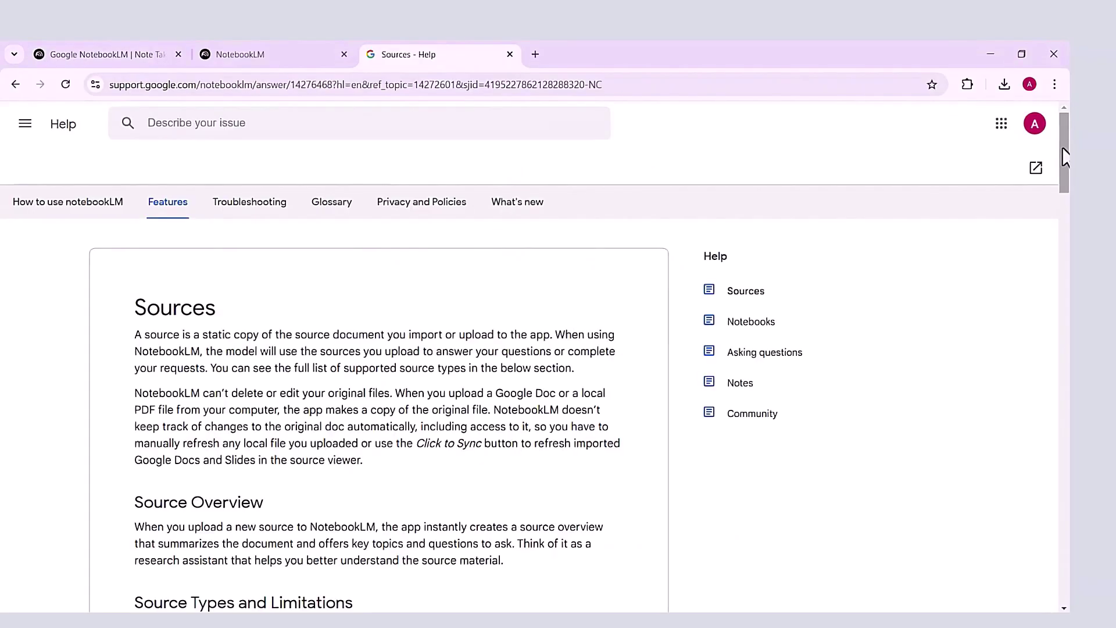
Step: Scroll the NotebookLM Sources help article to review supported source types and limits
scroll(1064, 169, "down", 5)
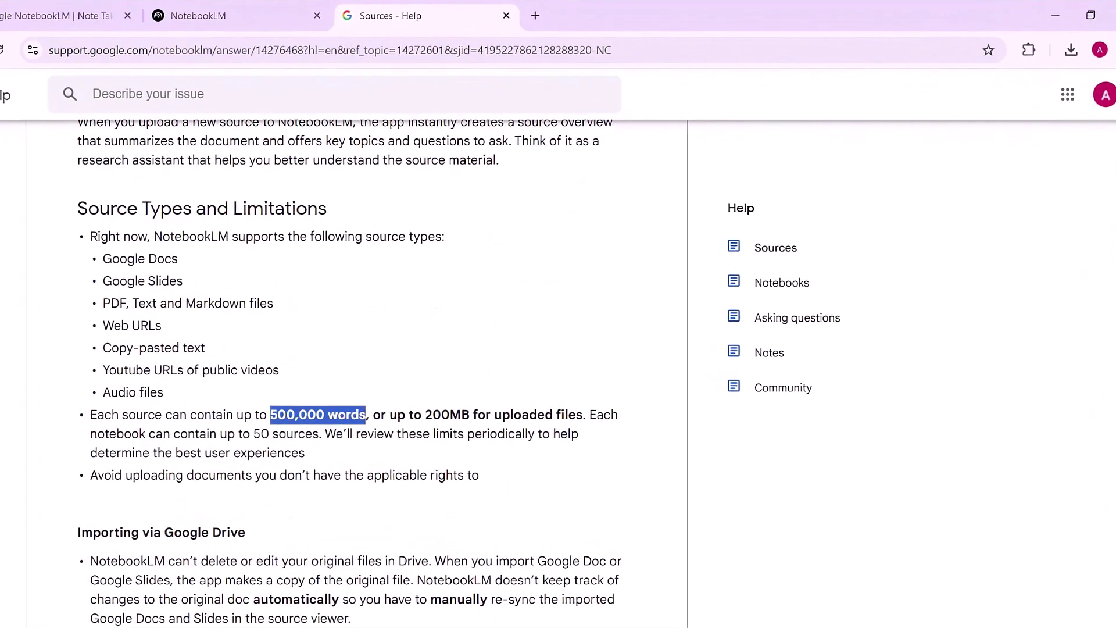
scroll(383, 372, "up", 1)
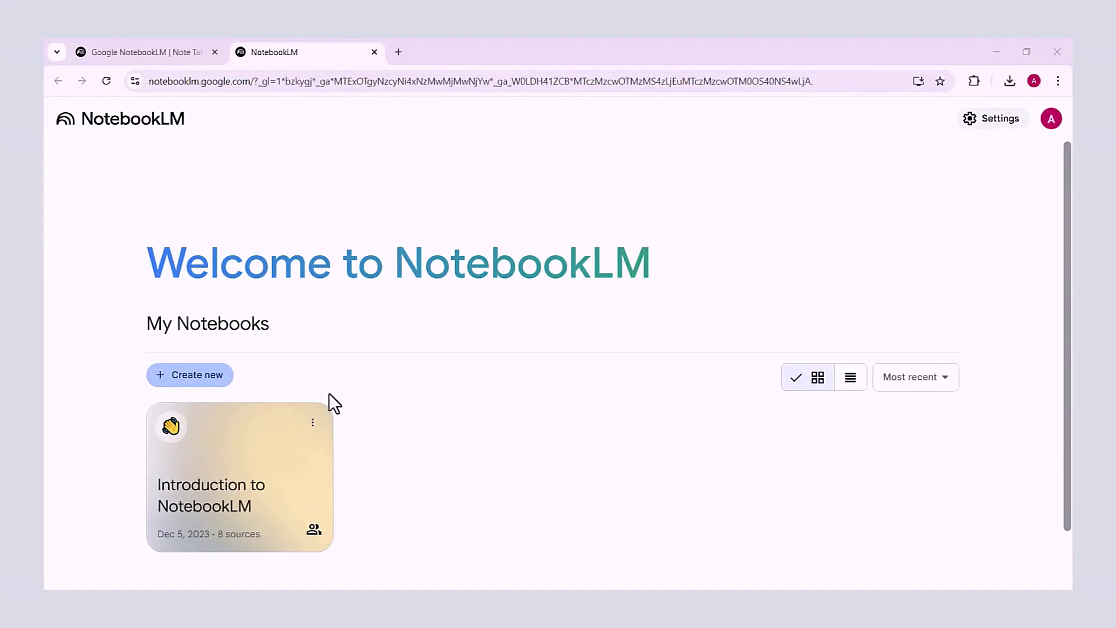
Step: Create a new notebook with the financial report PDF, Fortinet investor website, and another file as sources
left_click(195, 378)
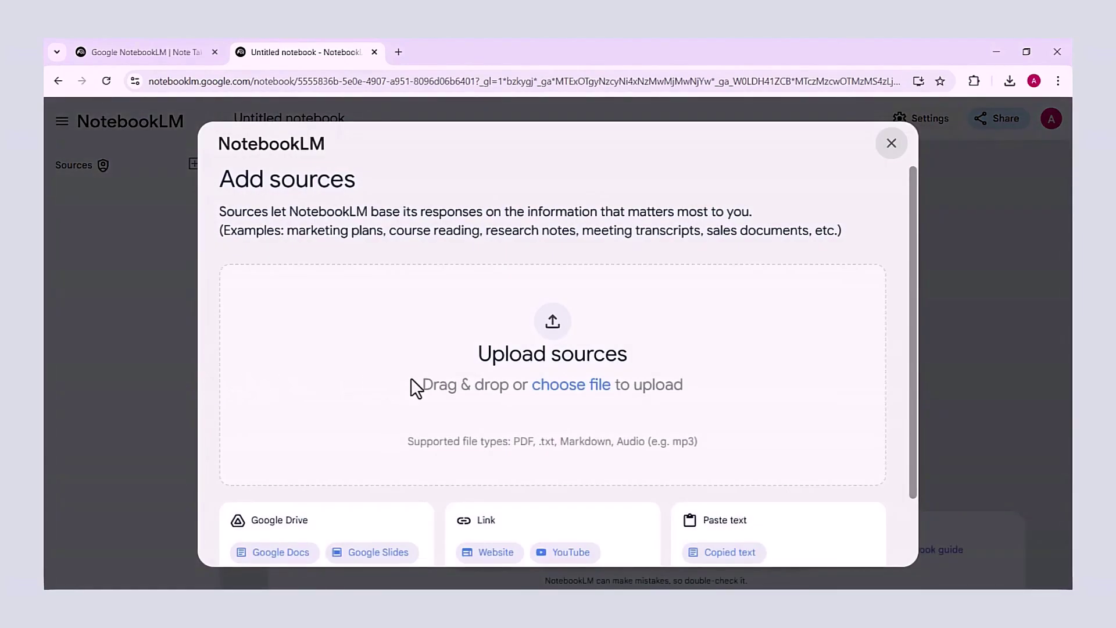
left_click(535, 388)
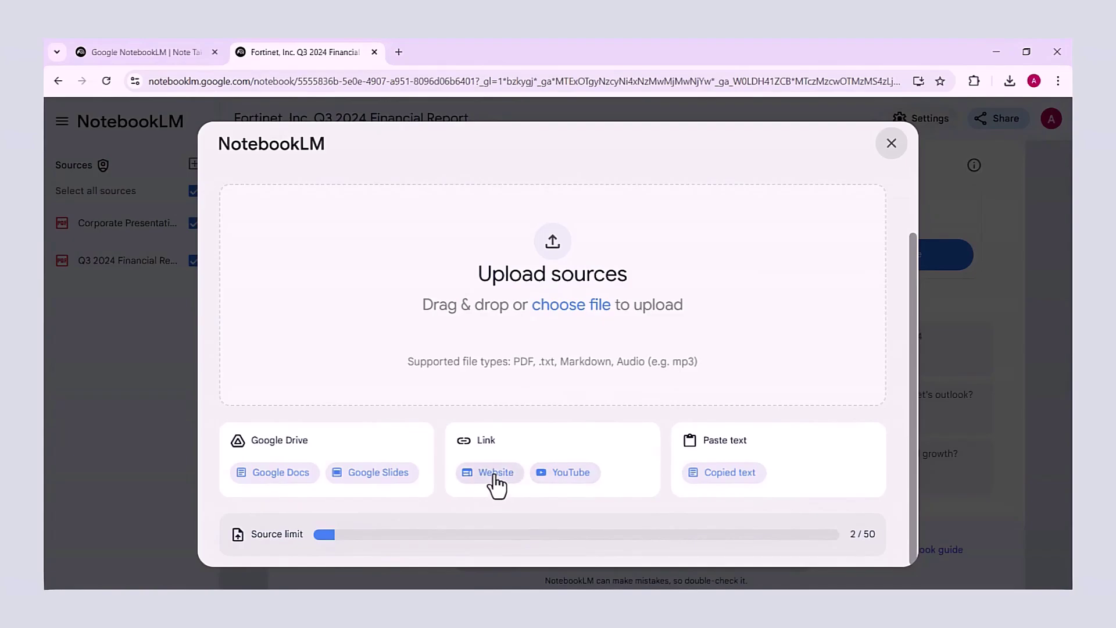
left_click(496, 472)
key("ctrl+v")
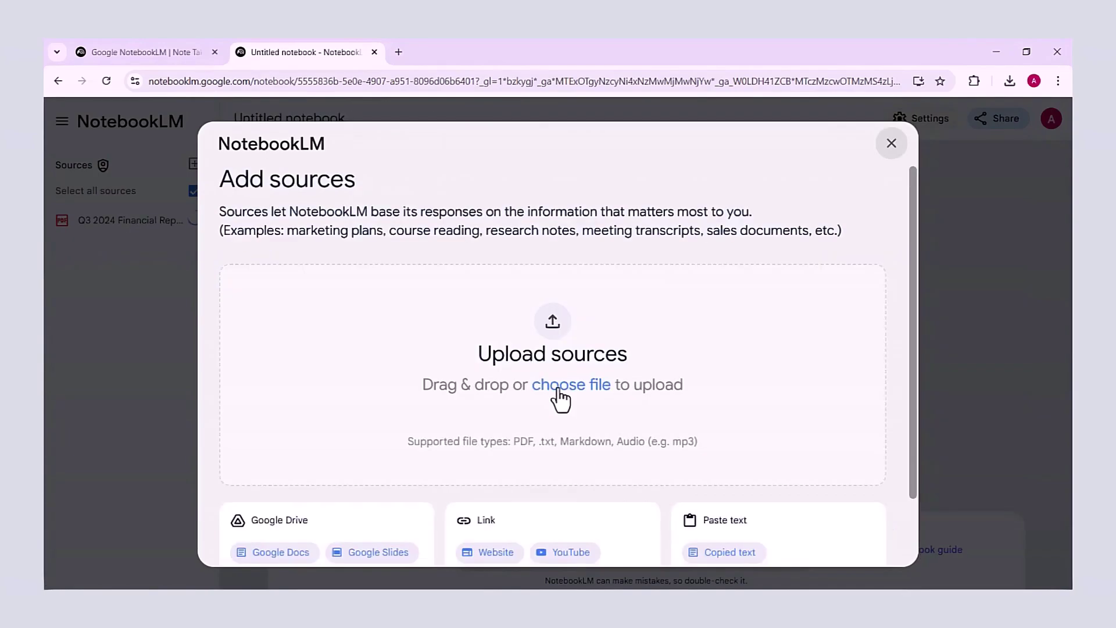
left_click(453, 358)
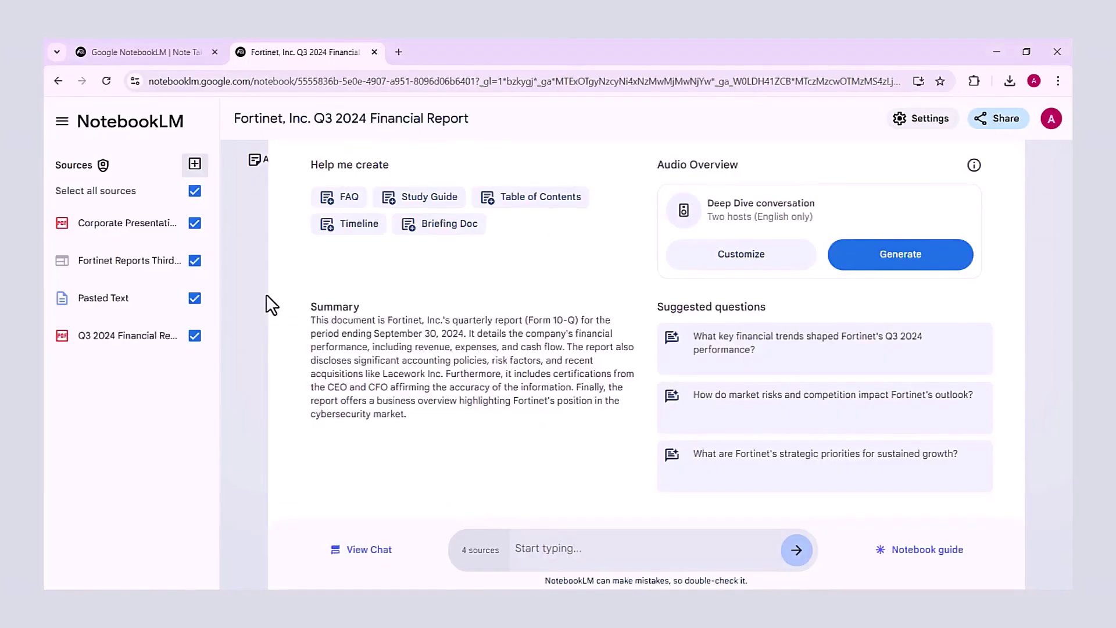
Step: Ask about Fortinet's key Q3 2024 financial trends and create a Briefing Doc note
left_click(807, 343)
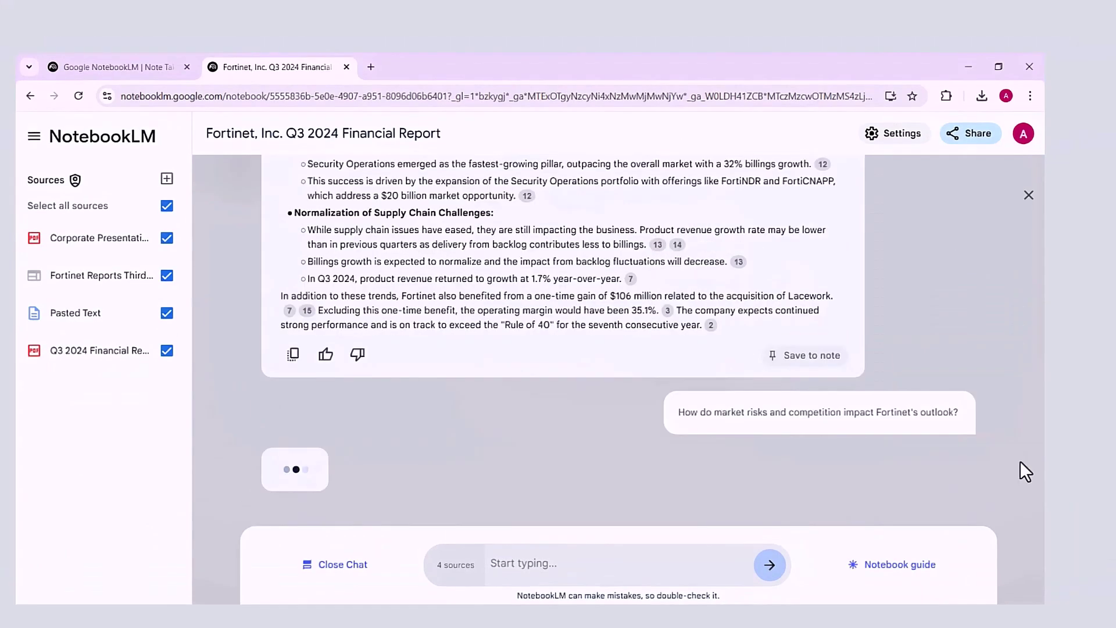
scroll(837, 299, "down", 6)
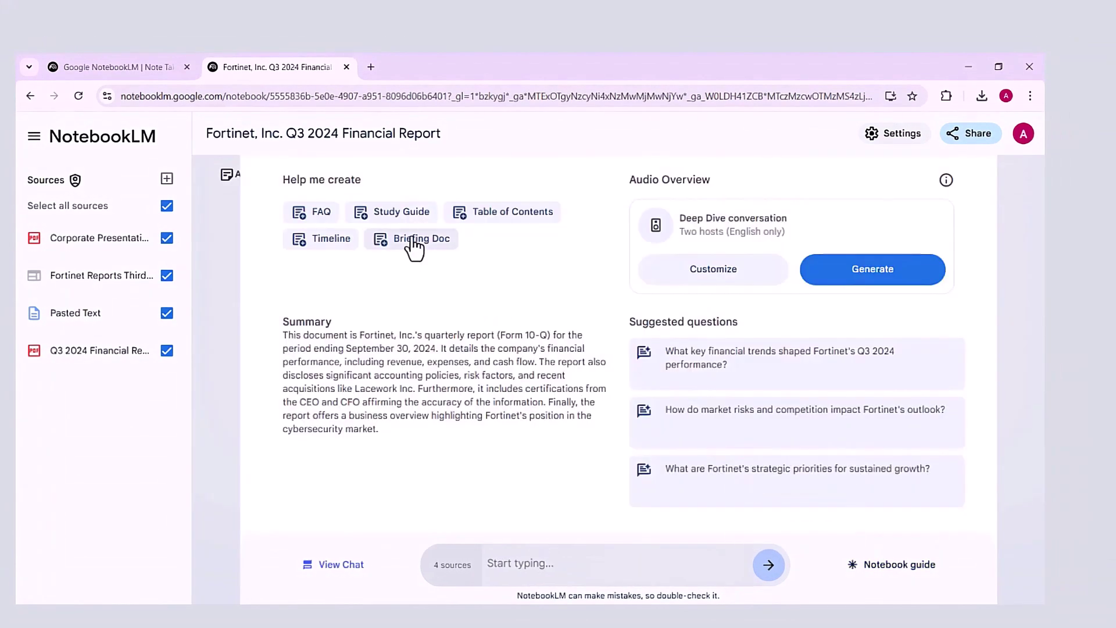
left_click(411, 245)
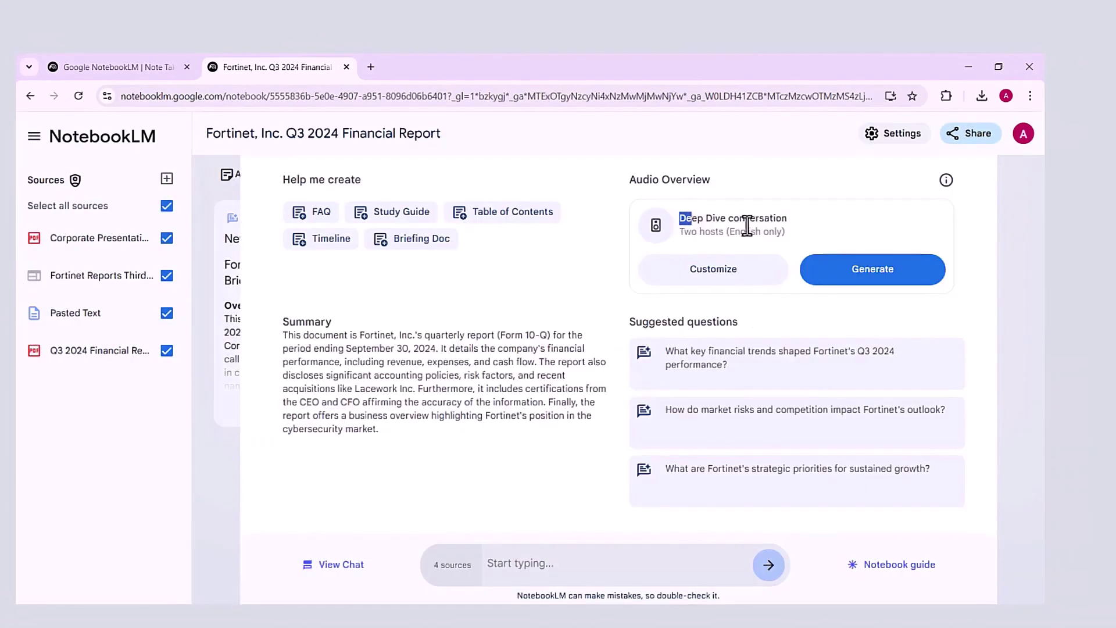
Step: Generate the Deep Dive audio overview and play it
left_click_drag(680, 218, 808, 229)
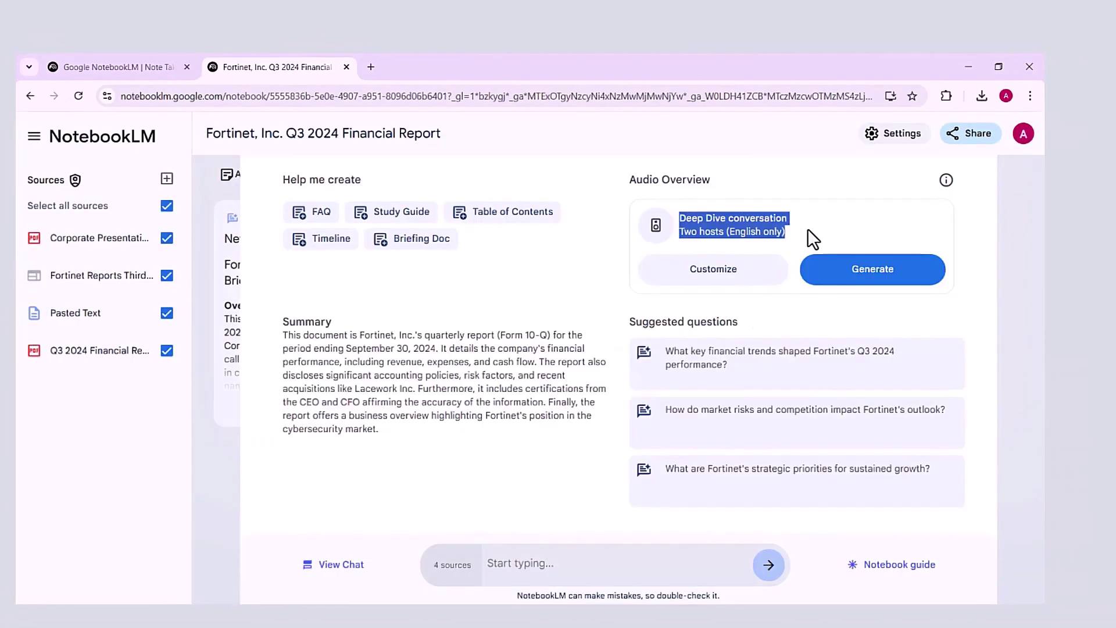
left_click(868, 279)
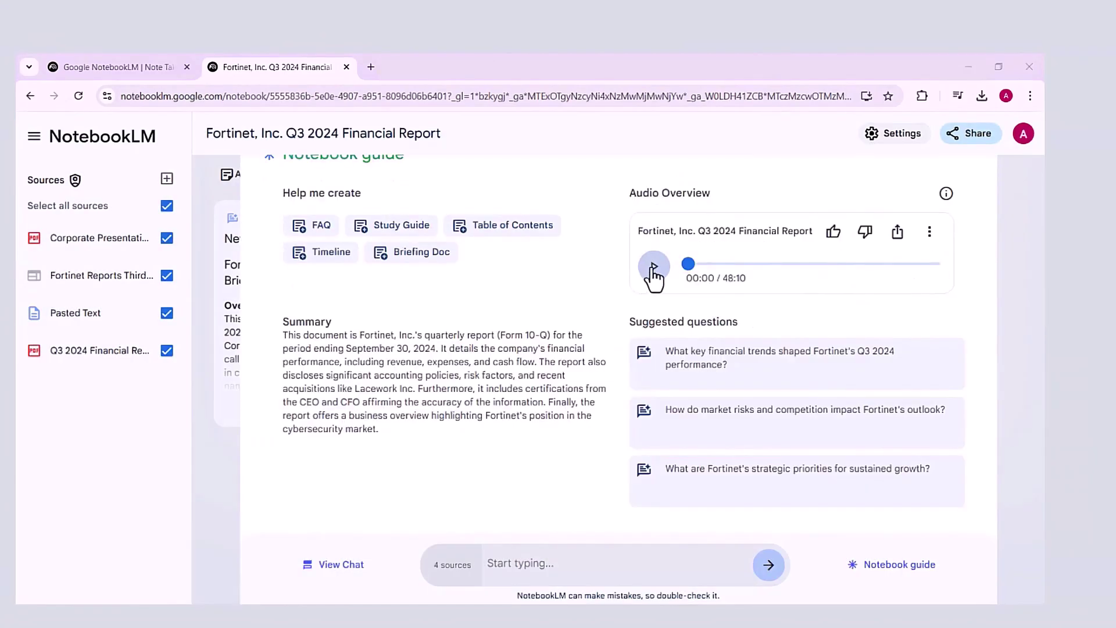
left_click(654, 266)
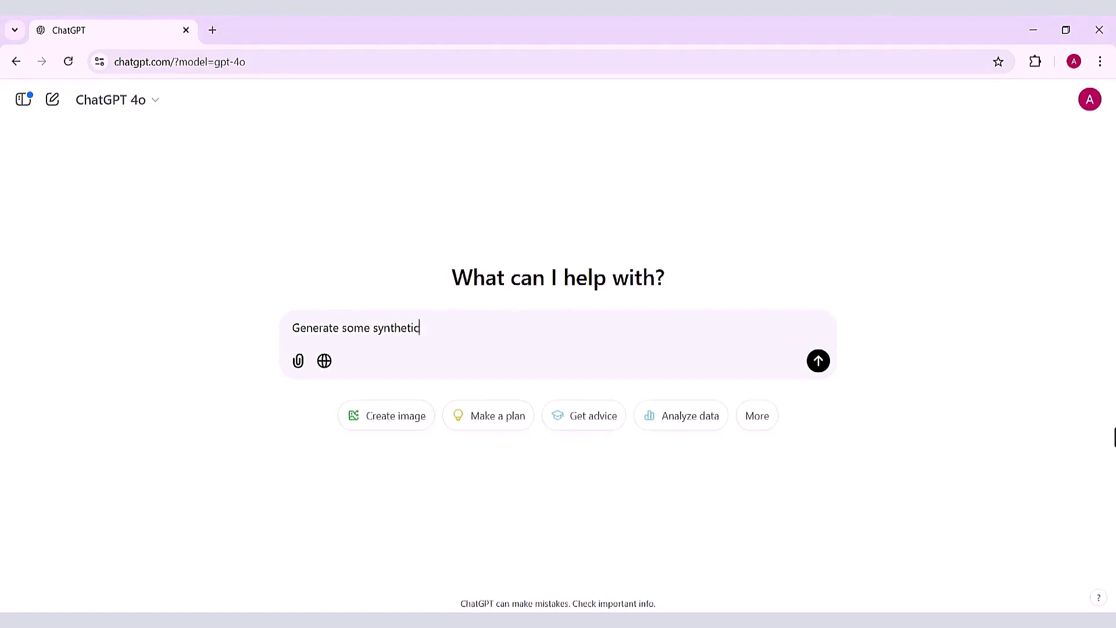
Step: Ask ChatGPT to 'Generate some synthetic data and visualizations' and review the returned Python code
type("erate some synthetic data and visualizations")
key("Return")
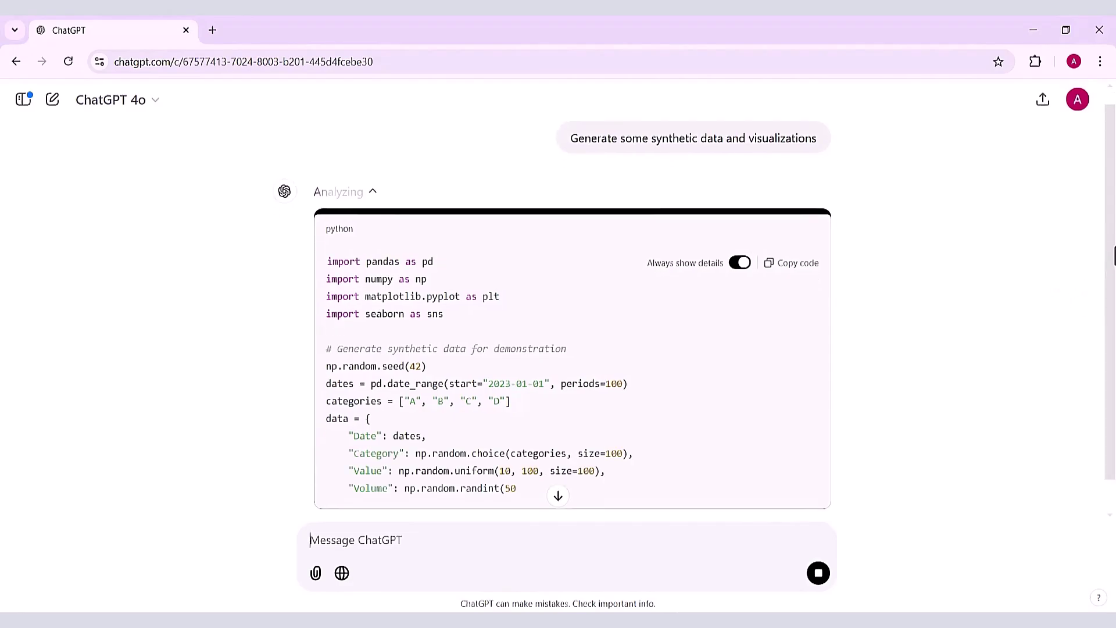
left_click_drag(1114, 256, 1113, 460)
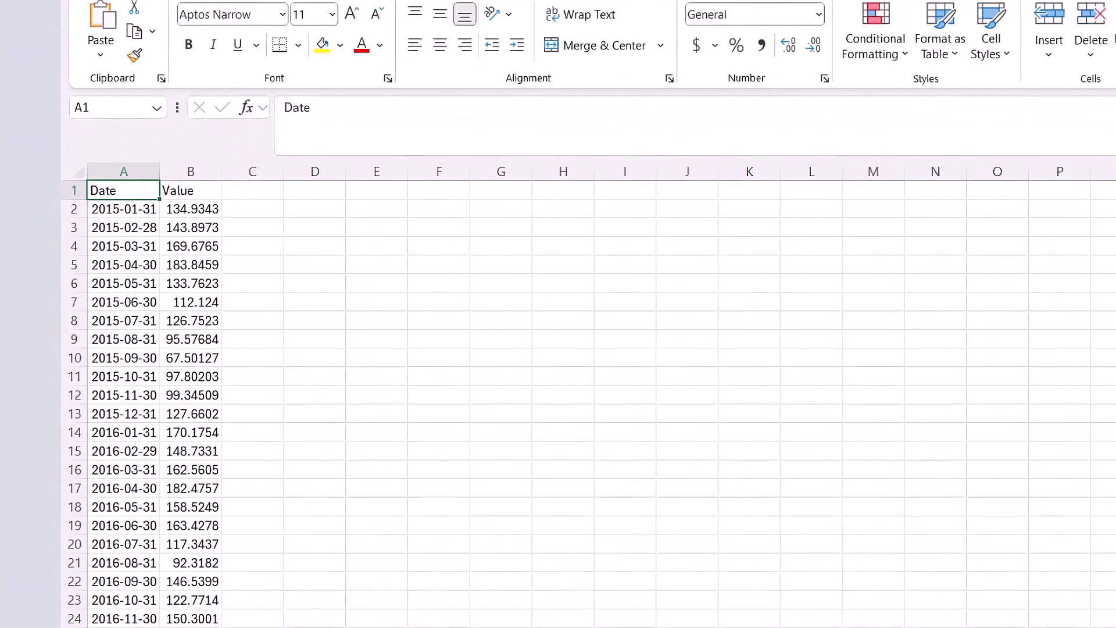
scroll(592, 404, "down", 3)
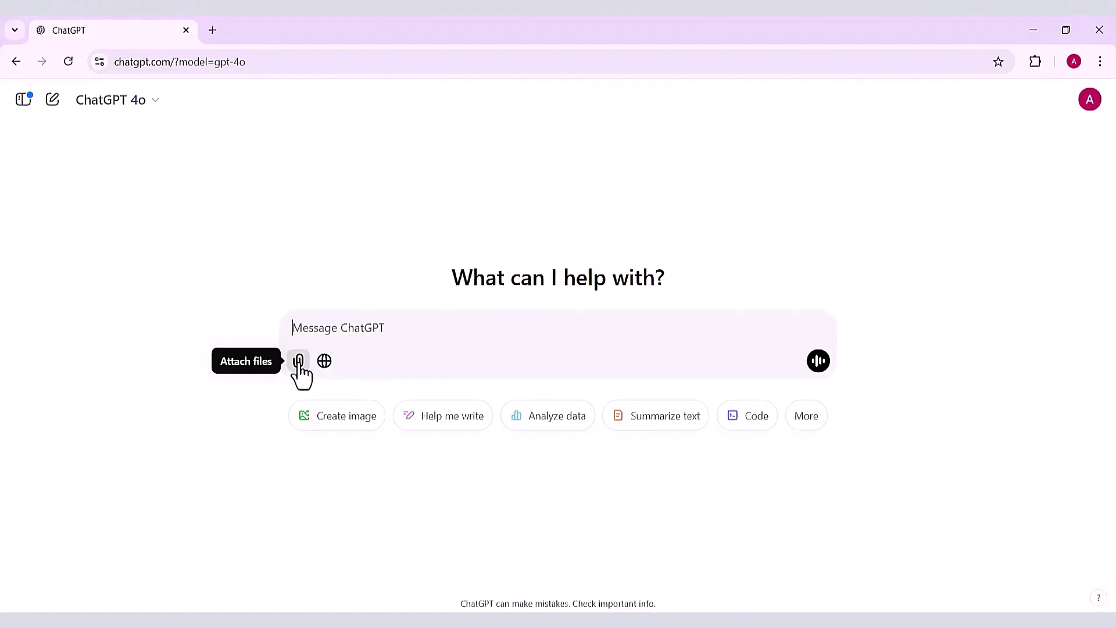
Step: Attach data.csv with the detailed analysis prompt and send it for Value statistics and a trend chart
left_click(298, 361)
left_click(342, 442)
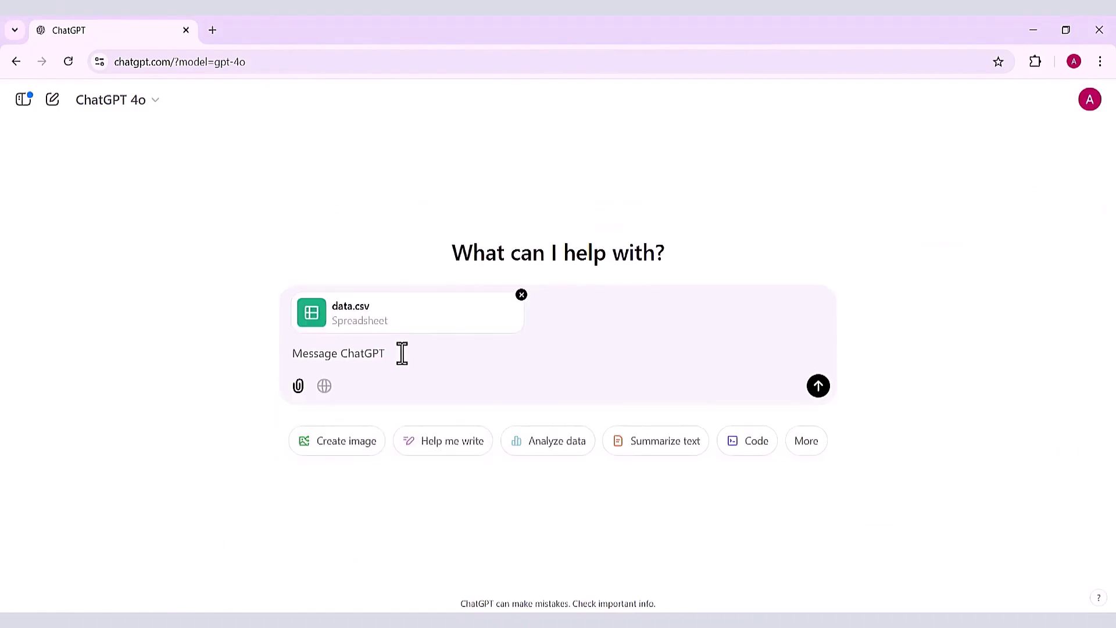
type("Analyze the uploaded dataset and provide a detailed overview. Include a description of the structure, key features, and notable patterns in the data. Summarize important statistics and create visualizations, such as charts or graphs, where they add value to the analysis.")
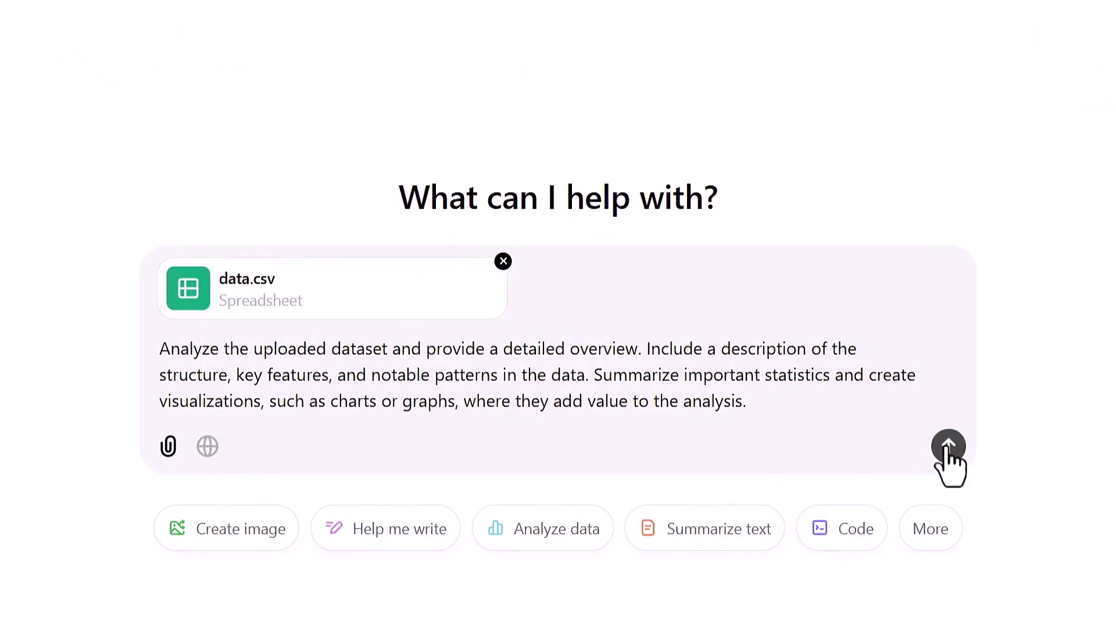
left_click(948, 446)
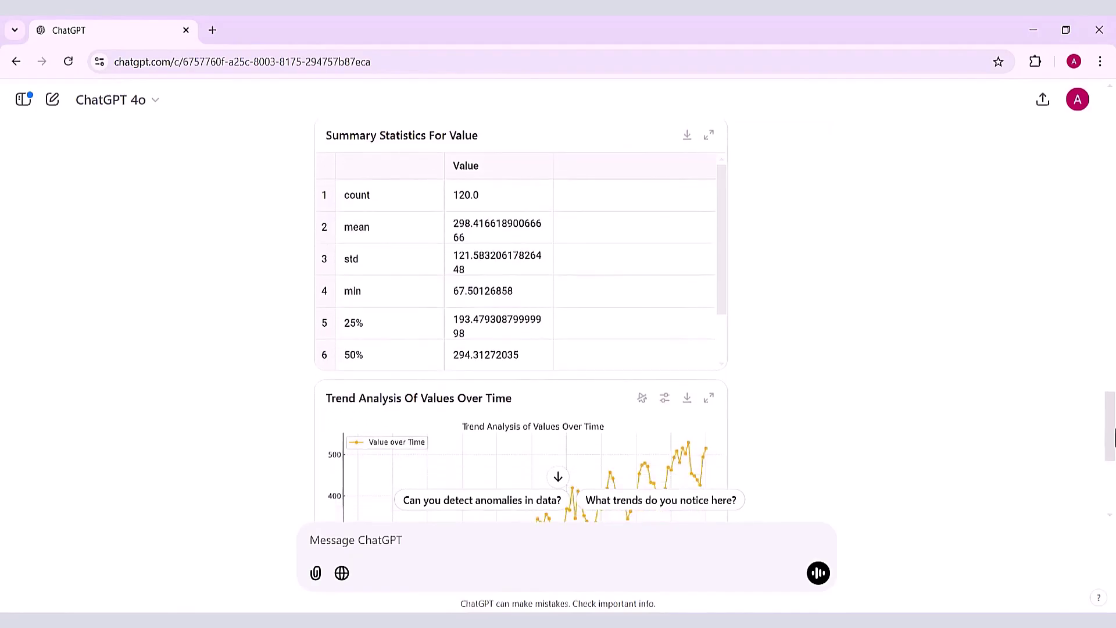
scroll(1113, 438, "down", 5)
Step: Ask what period the data covers, then request three-year forecasting methods and a SARIMA forecast
type("What time period does the data cover?")
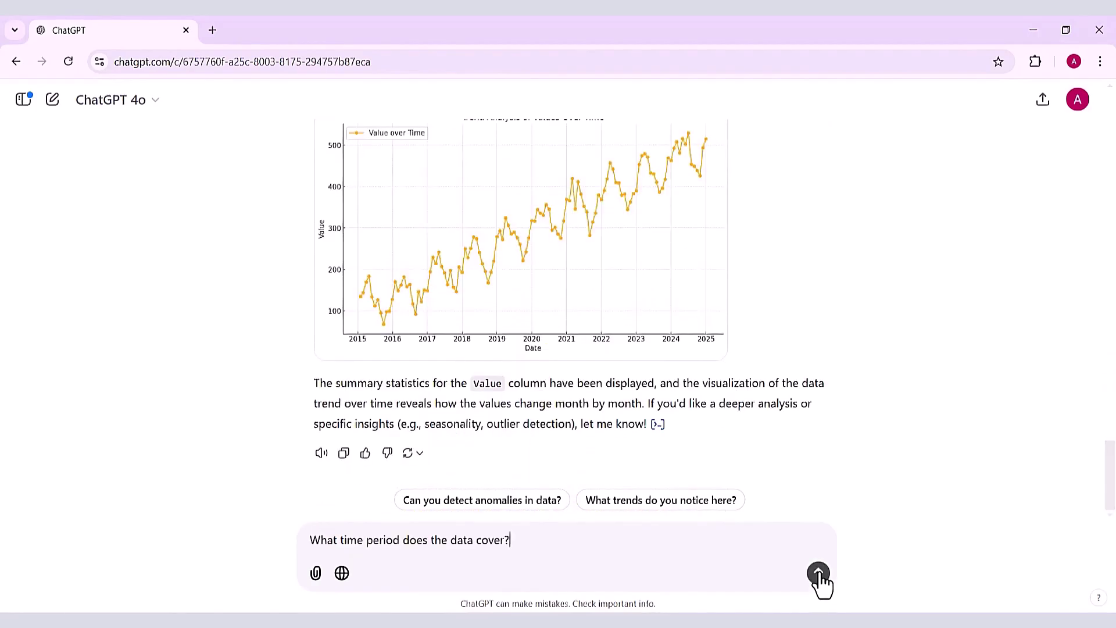
left_click(819, 573)
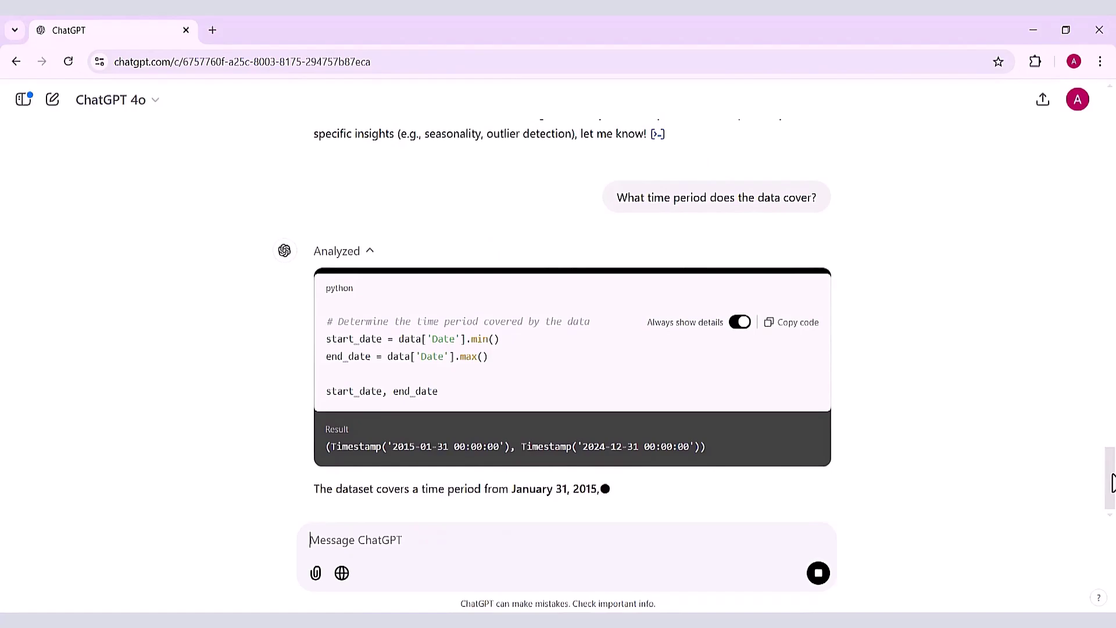
type("I want to forecast the data for the next three years. What forecasting methods would you recommend based on the dataset?")
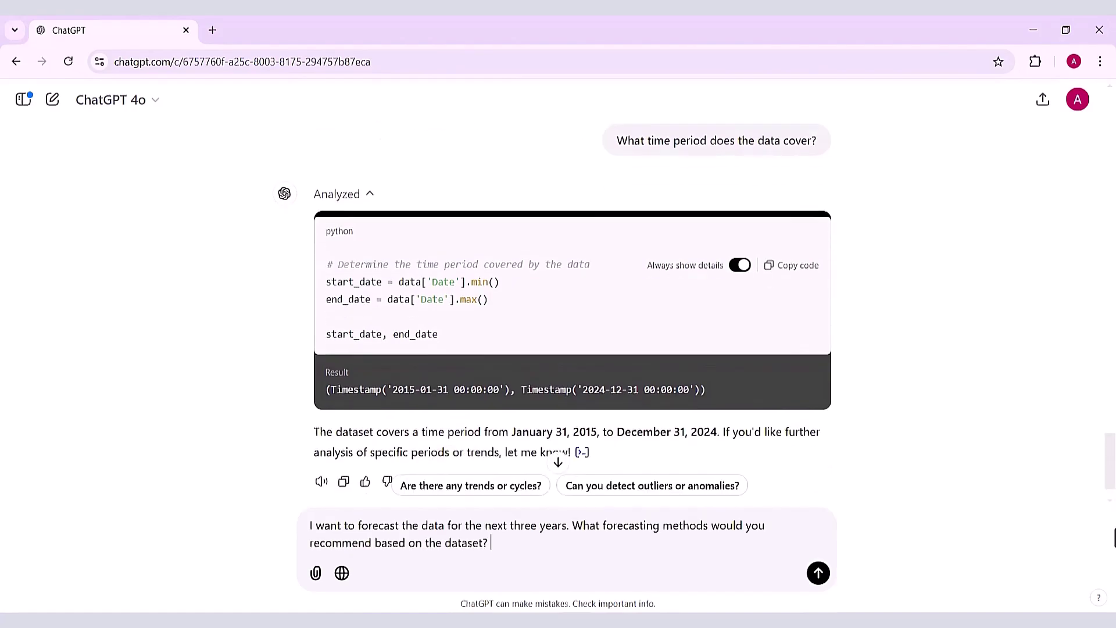
left_click(818, 573)
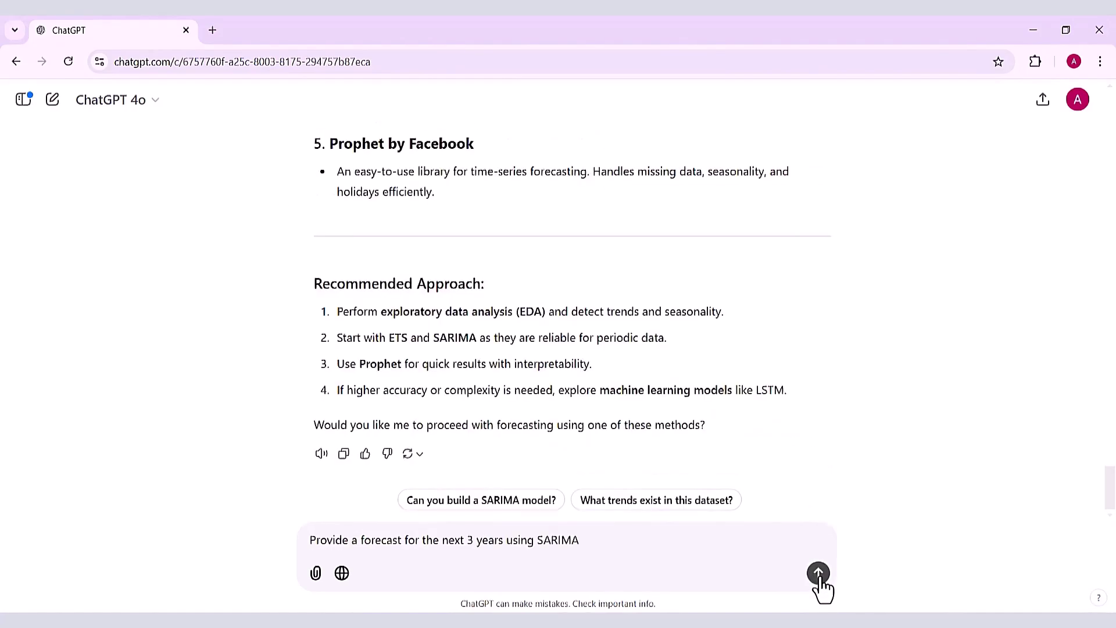
left_click(819, 573)
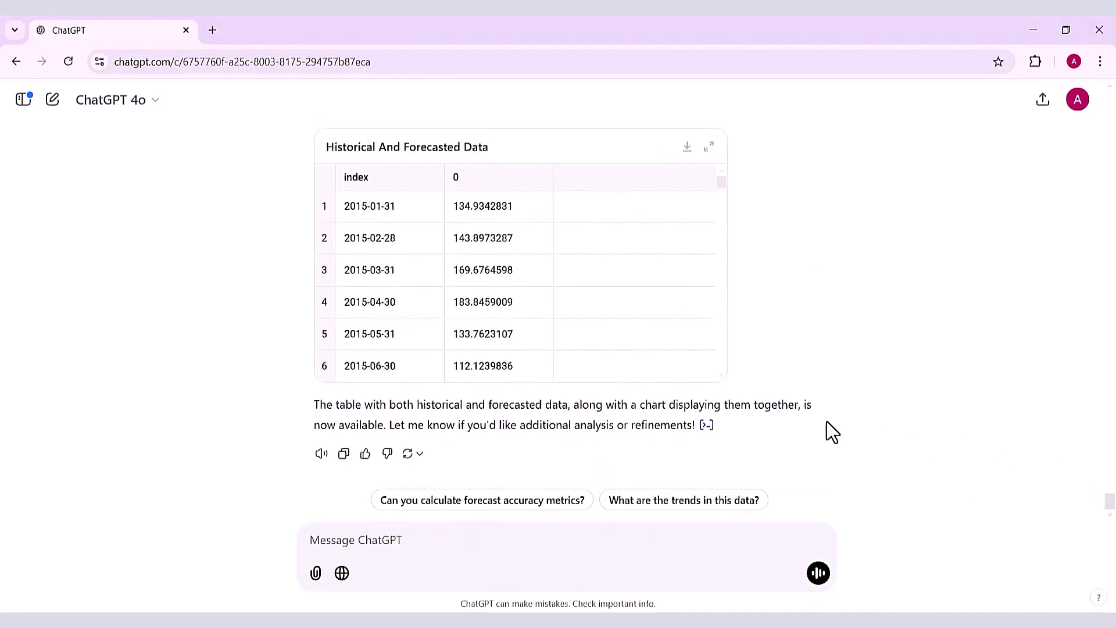
scroll(832, 431, "up", 5)
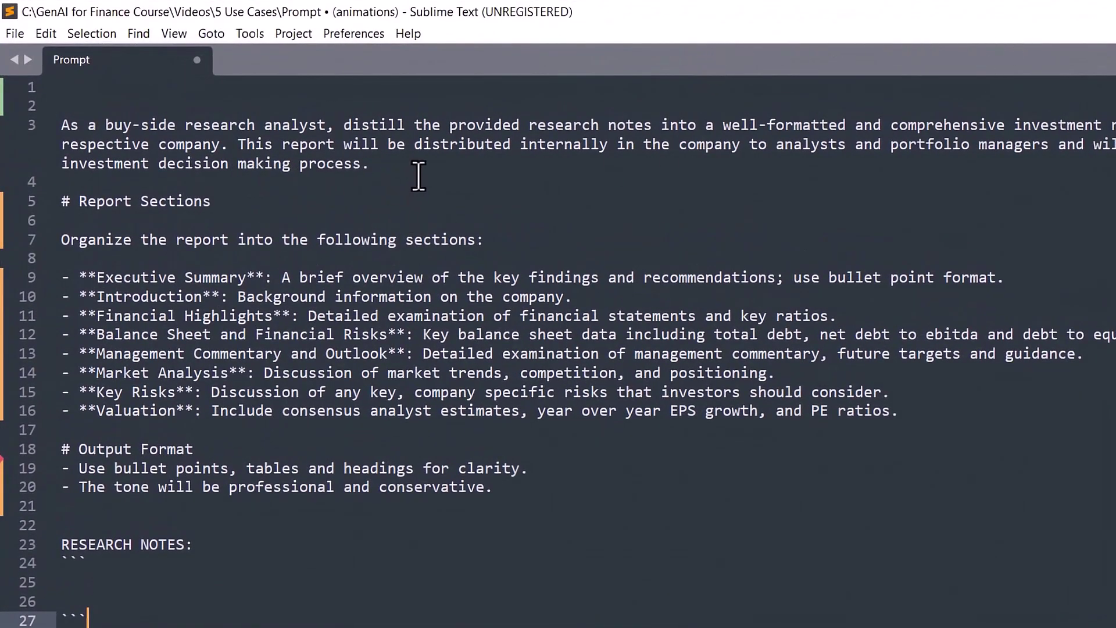
Step: Go over the analyst-role line and Report Sections list, then select the entire prompt
left_click_drag(411, 173, 39, 124)
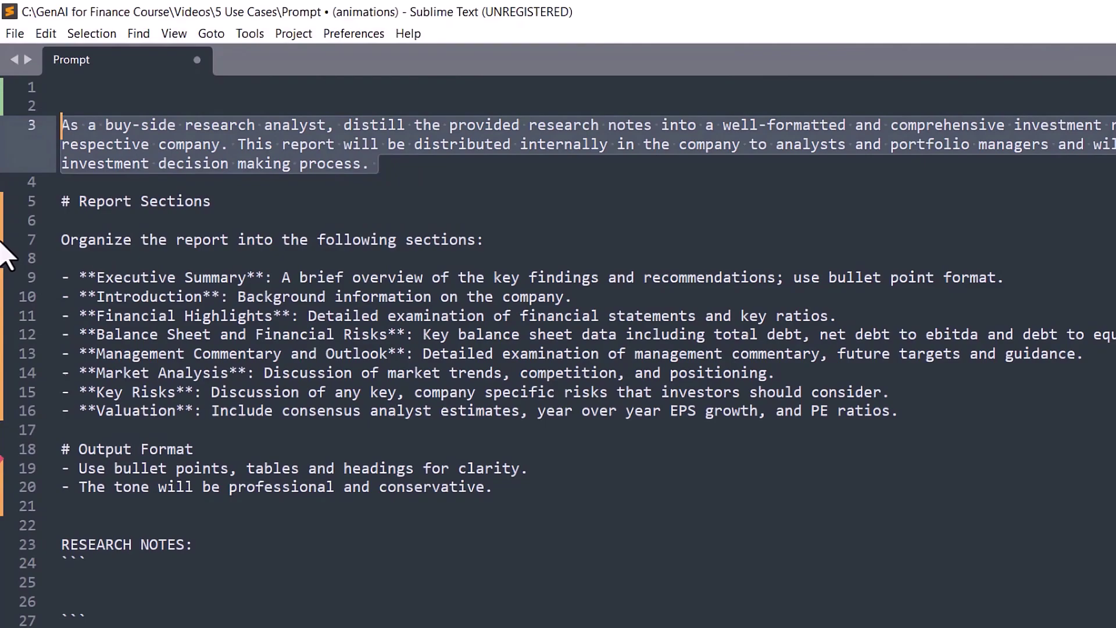
left_click(61, 199)
left_click_drag(70, 202, 779, 430)
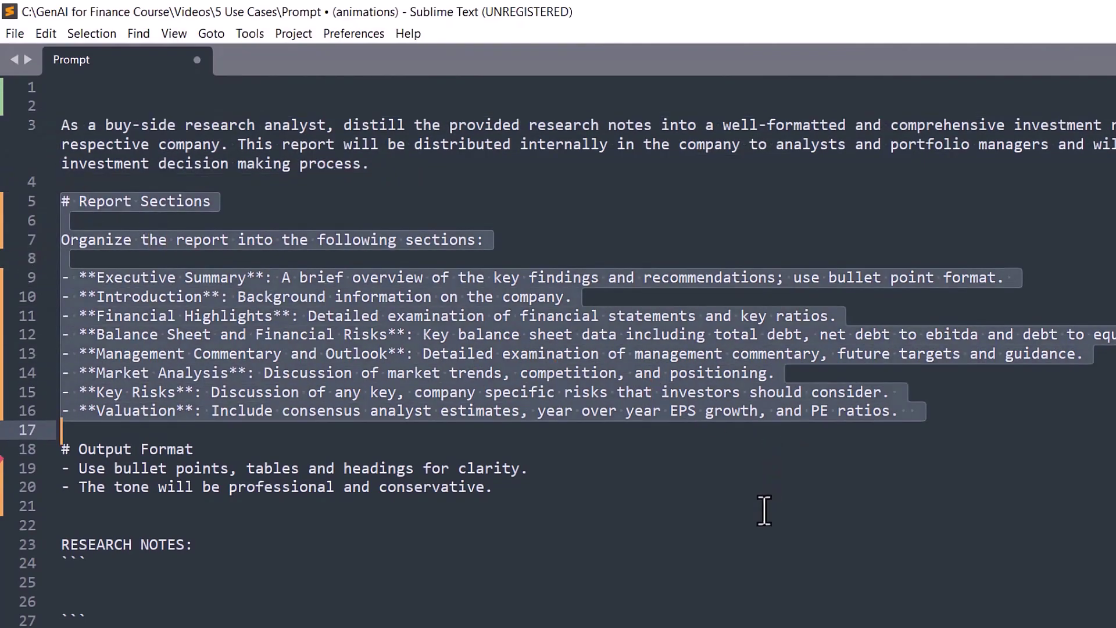
key("ctrl+a")
Step: Submit the investment report prompt with the Starbucks fiscal 2024 research notes pasted between the ``` fences
key("ctrl+c")
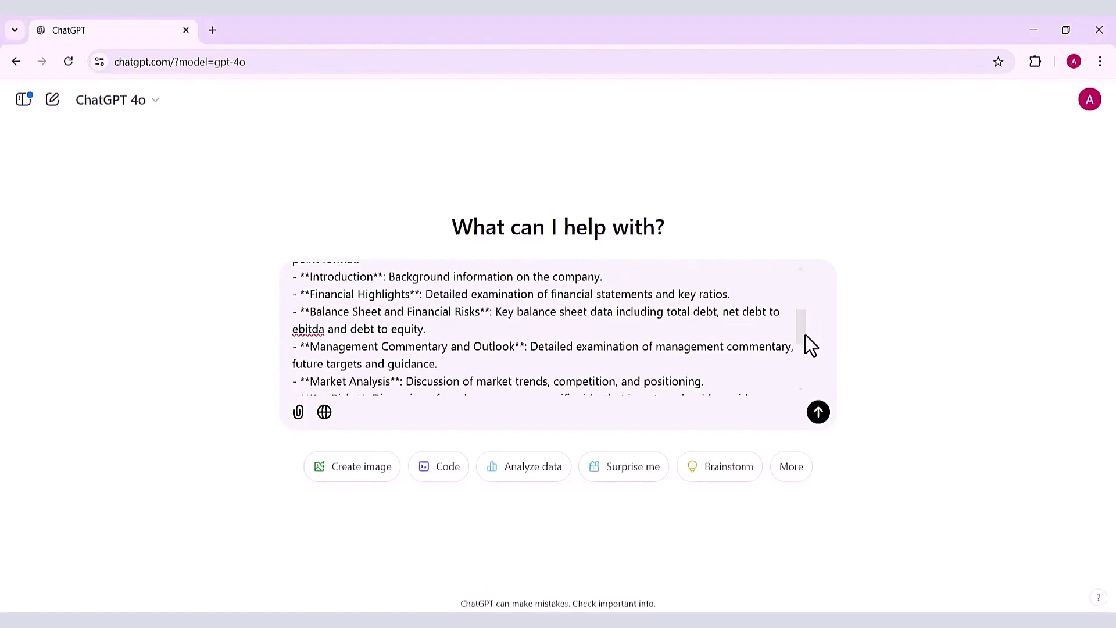
scroll(808, 362, "down", 3)
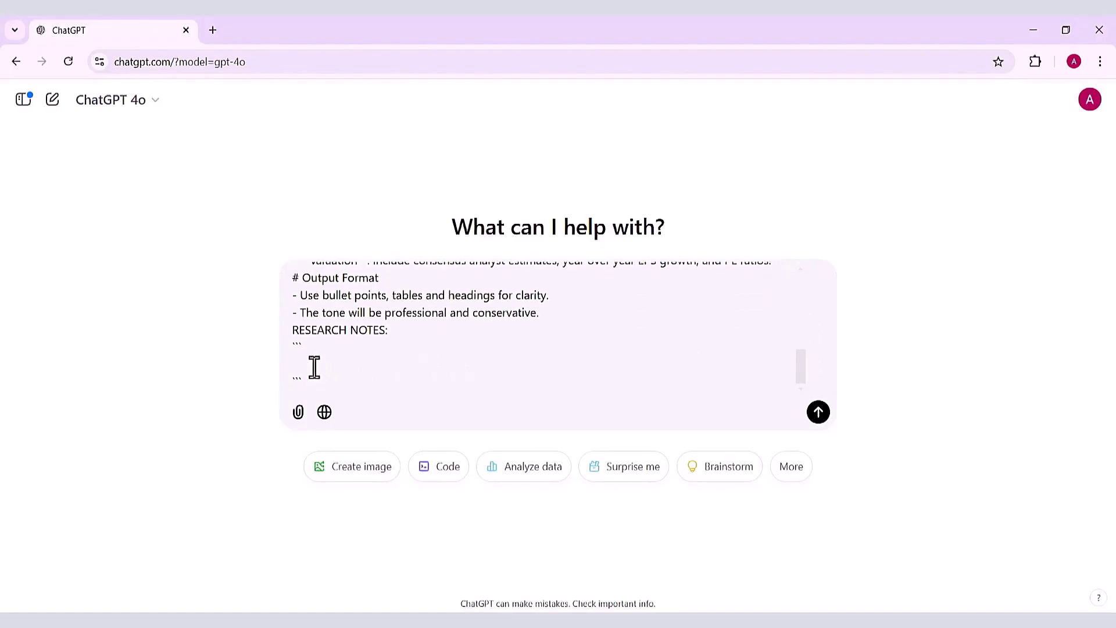
key("ctrl+v")
scroll(821, 290, "down", 1)
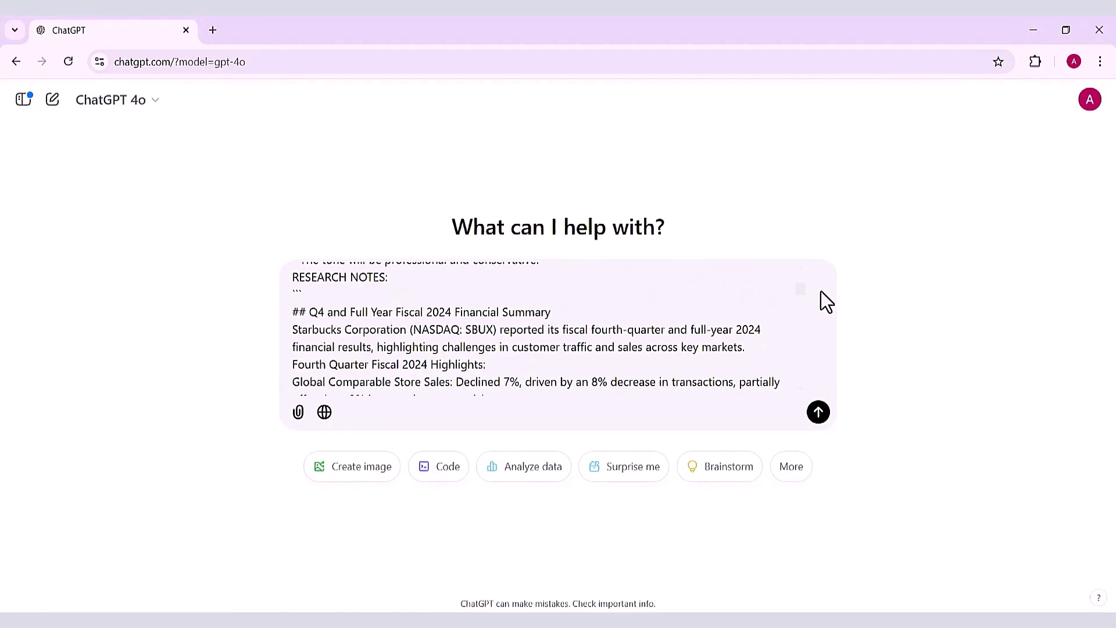
key("Return")
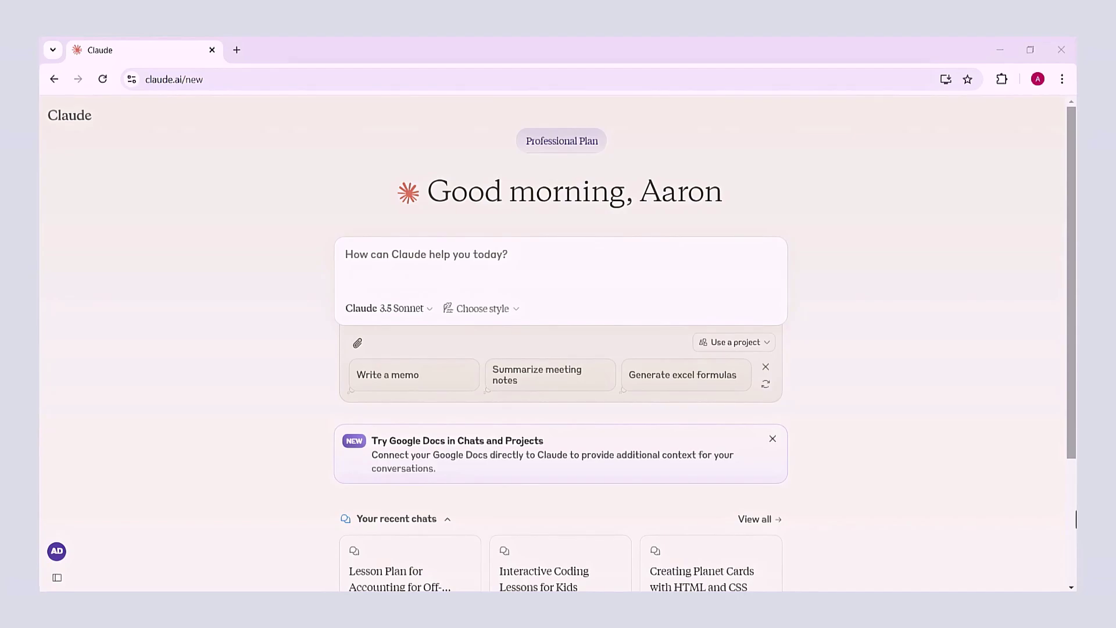
Step: Ask Claude for a 7-day blockchain and cryptocurrency study plan covering technology, applications, investing and risks
key("ctrl+v")
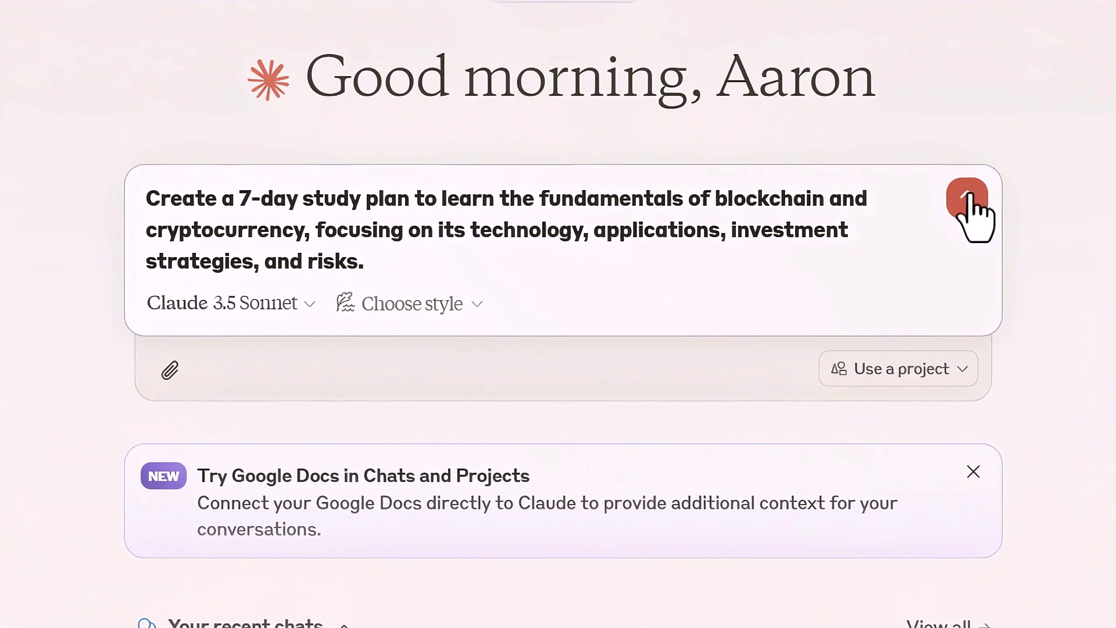
left_click(968, 197)
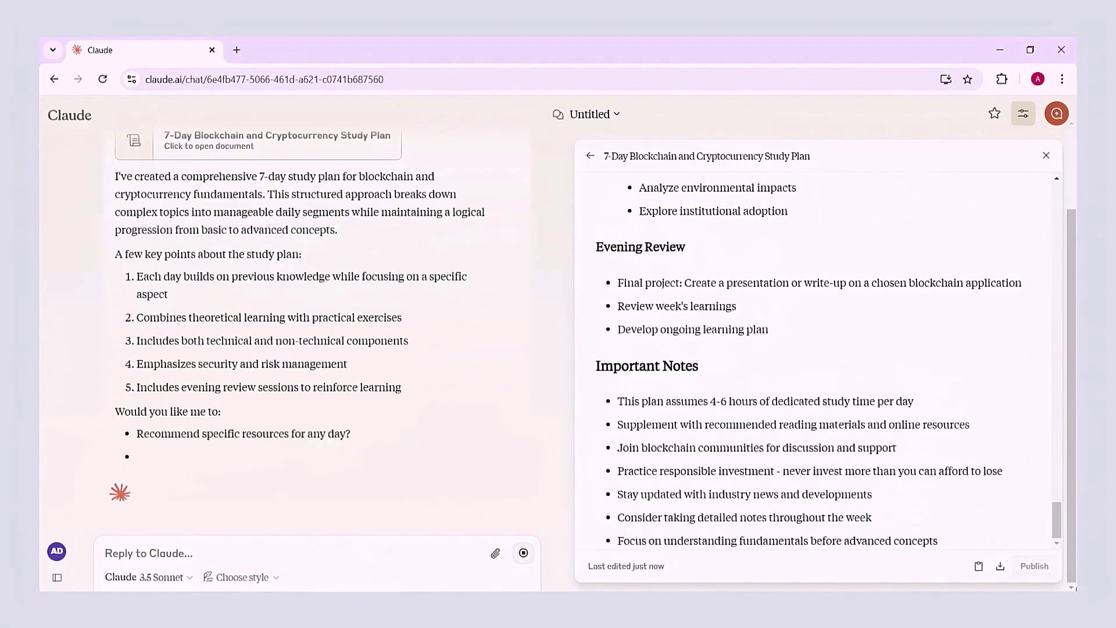
Step: Request content for the Day 1 Core Concepts with 'Create the content for this section:' and the pasted list
left_click(233, 545)
type("qreate")
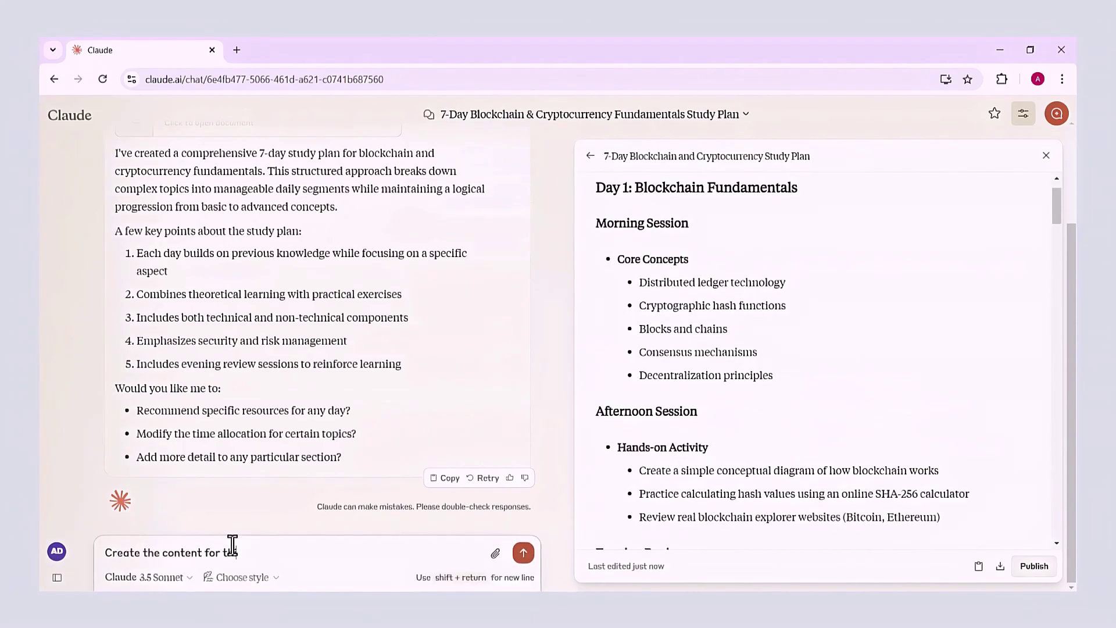
type(" the content for this section:")
key("shift+Return")
key("shift+Return")
key("ctrl+v")
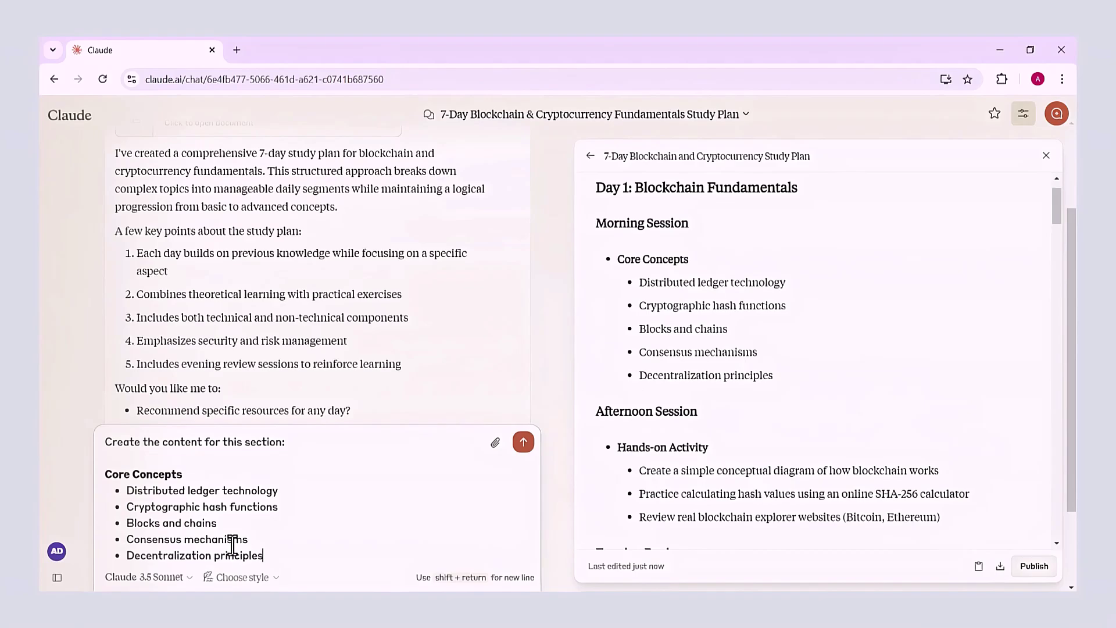
key("Return")
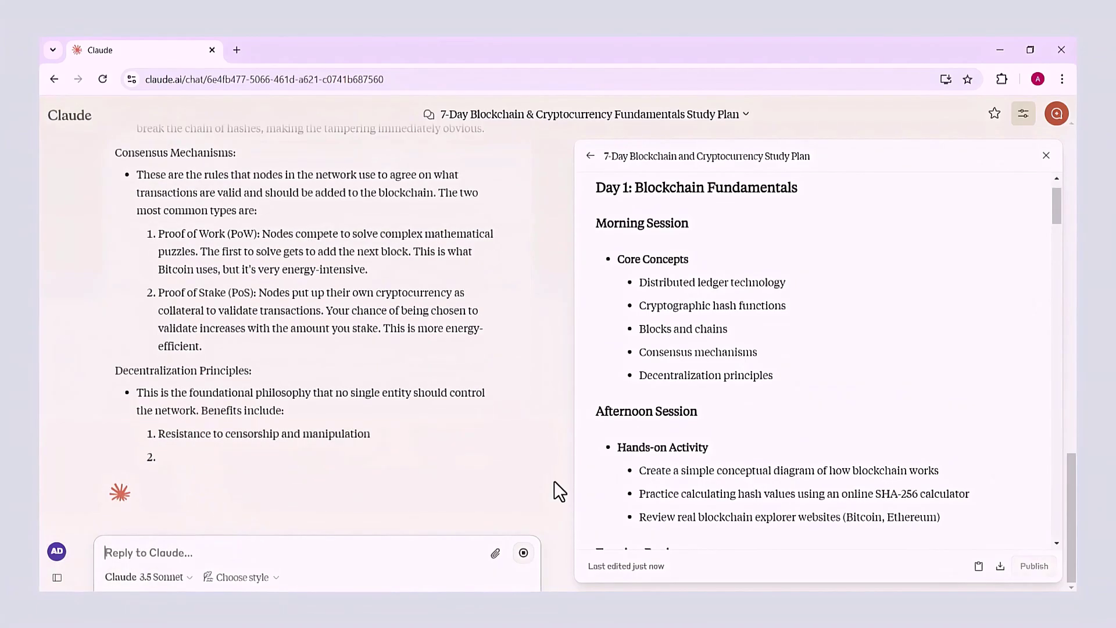
Step: Ask Claude to explore the Proof of Work passage in greater depth
scroll(535, 392, "up", 3)
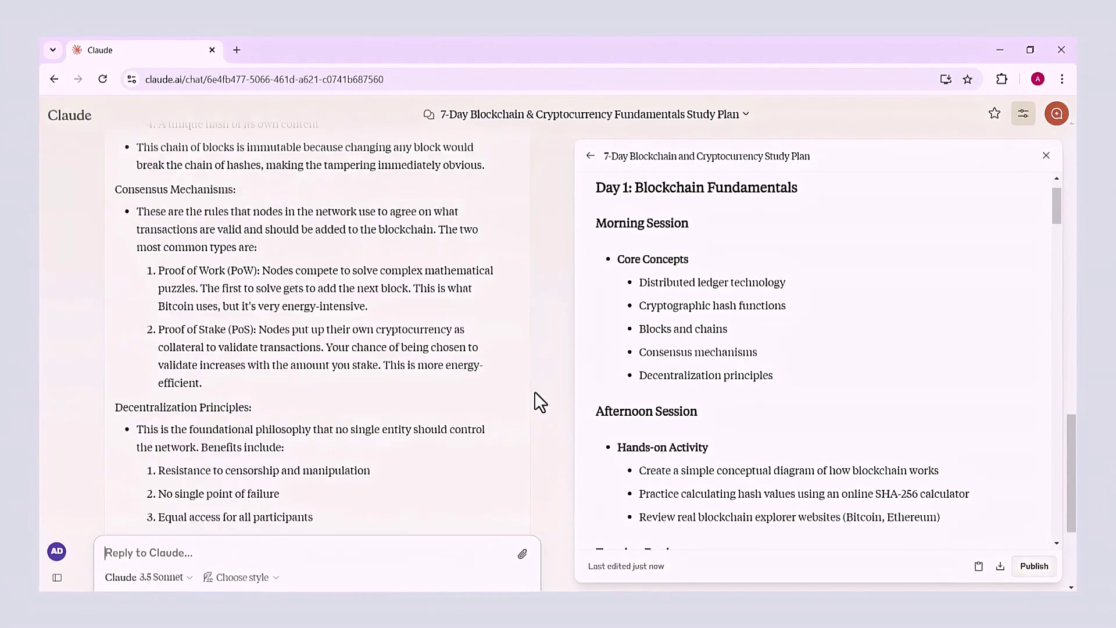
scroll(535, 392, "up", 15)
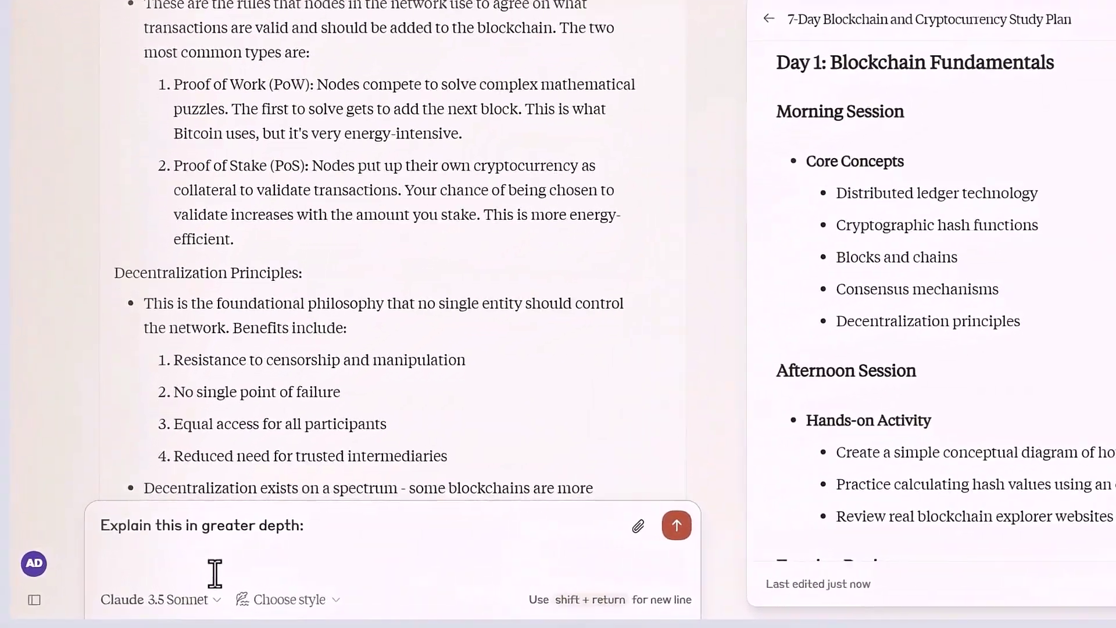
key("ctrl+v")
key("Return")
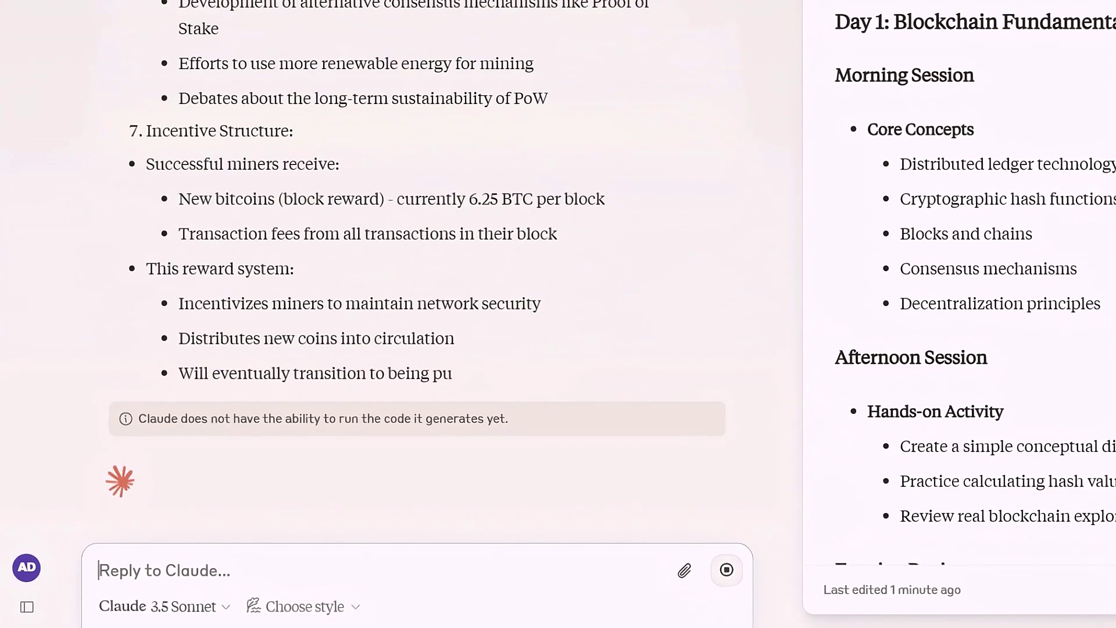
Step: Request a 10-question blockchain multiple-choice quiz with mini lessons as an interactive interface
left_click(715, 580)
key("ctrl+v")
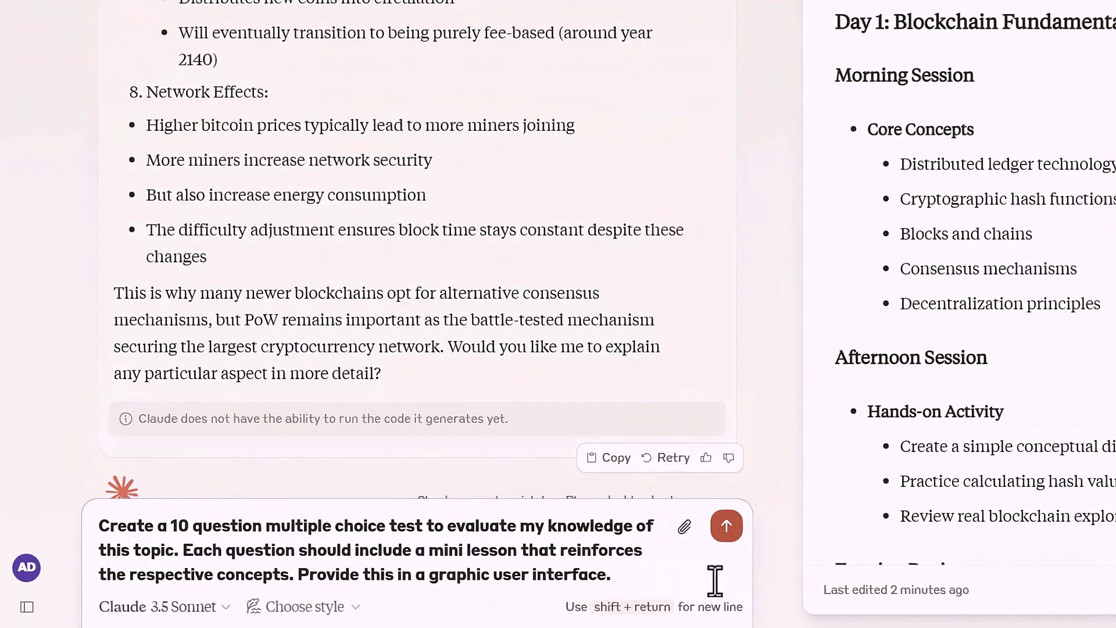
left_click(727, 525)
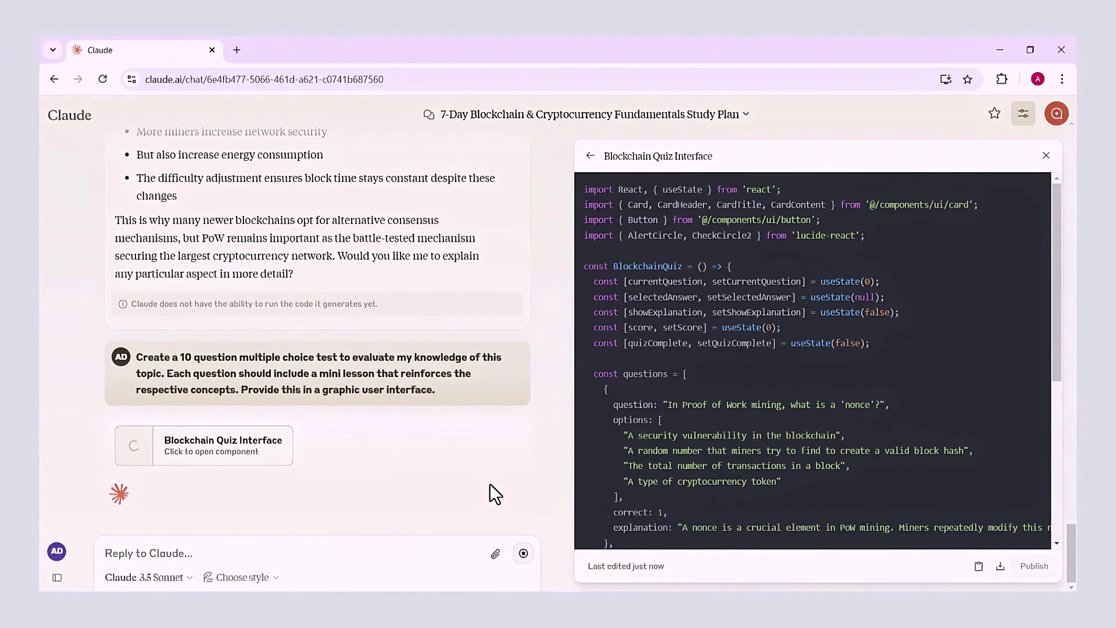
Step: Answer quiz questions 1–3 in the preview, including deterministic fixed-length output and all-nodes ledger copy, scoring 2/3
left_click(1059, 508)
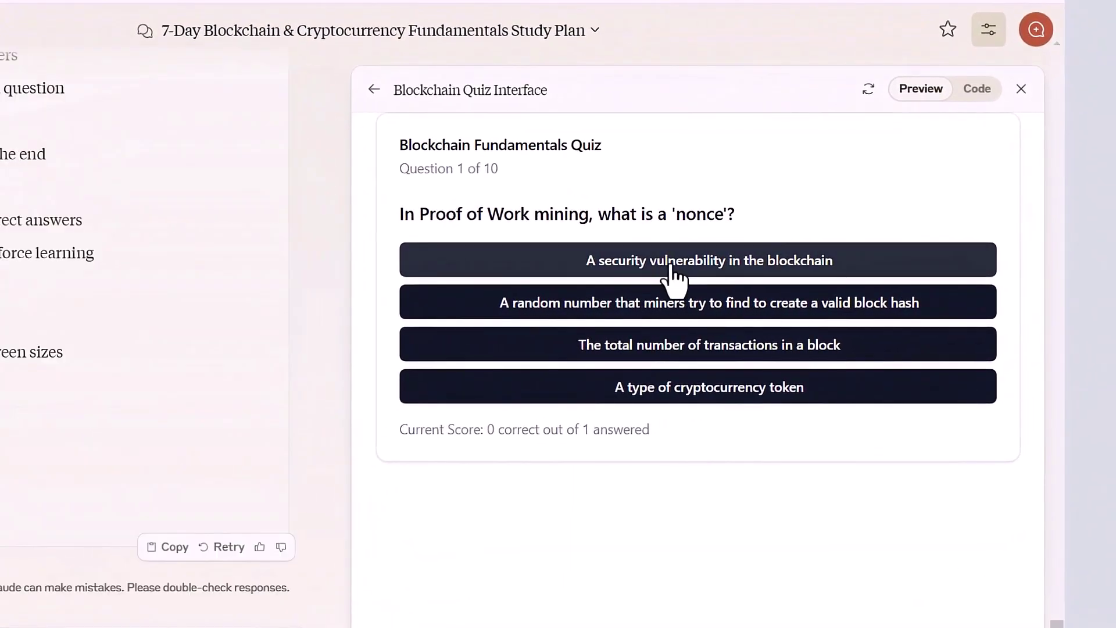
left_click(674, 273)
left_click(727, 602)
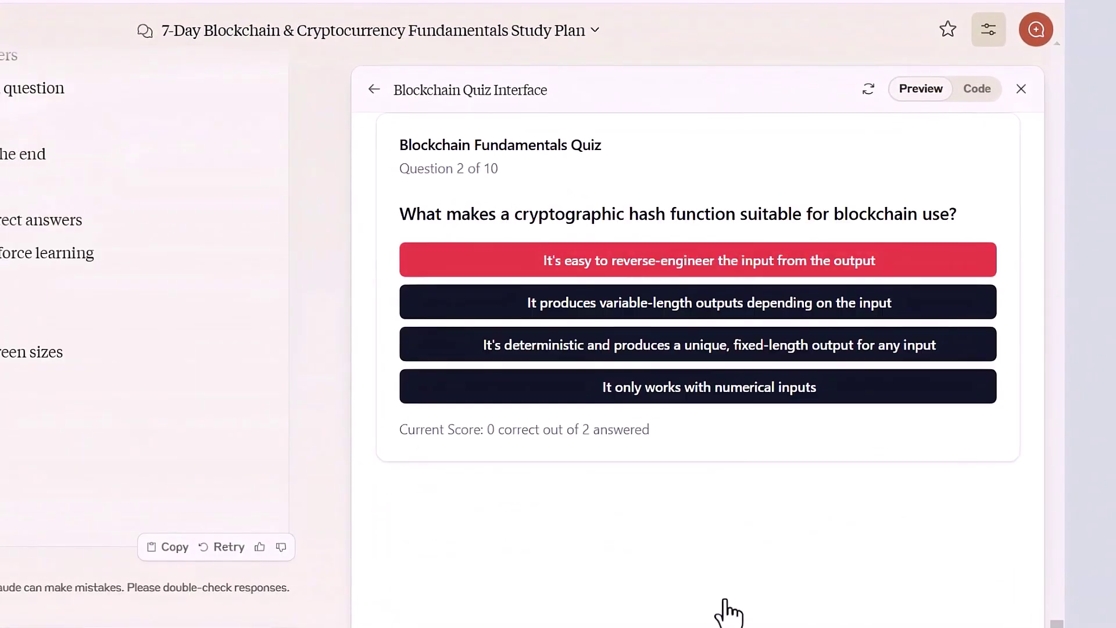
left_click(746, 347)
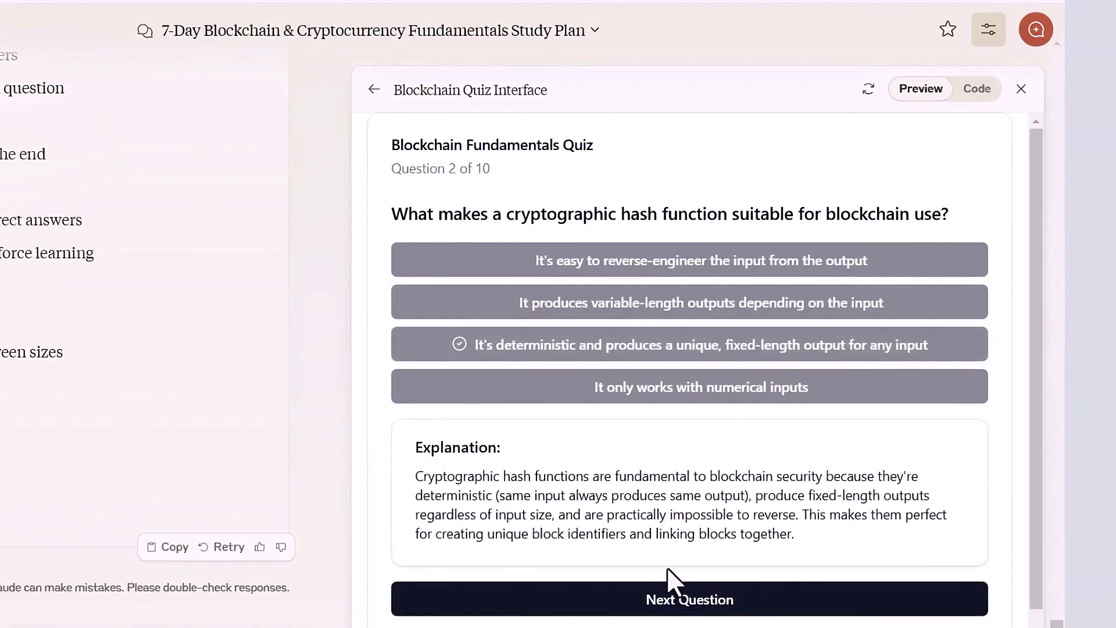
left_click(681, 599)
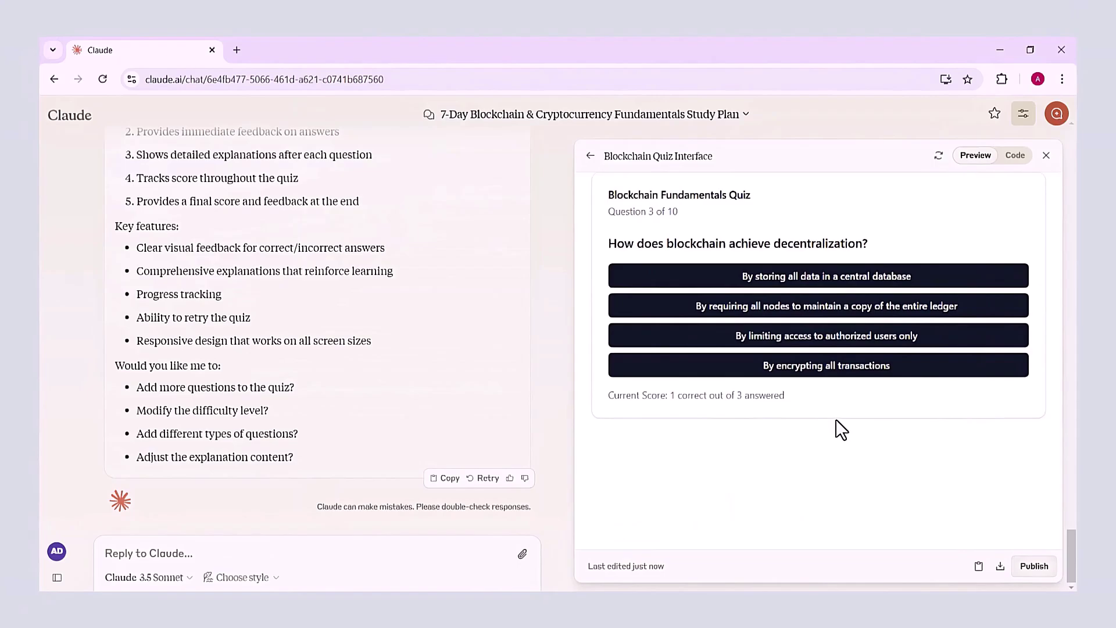
left_click(828, 317)
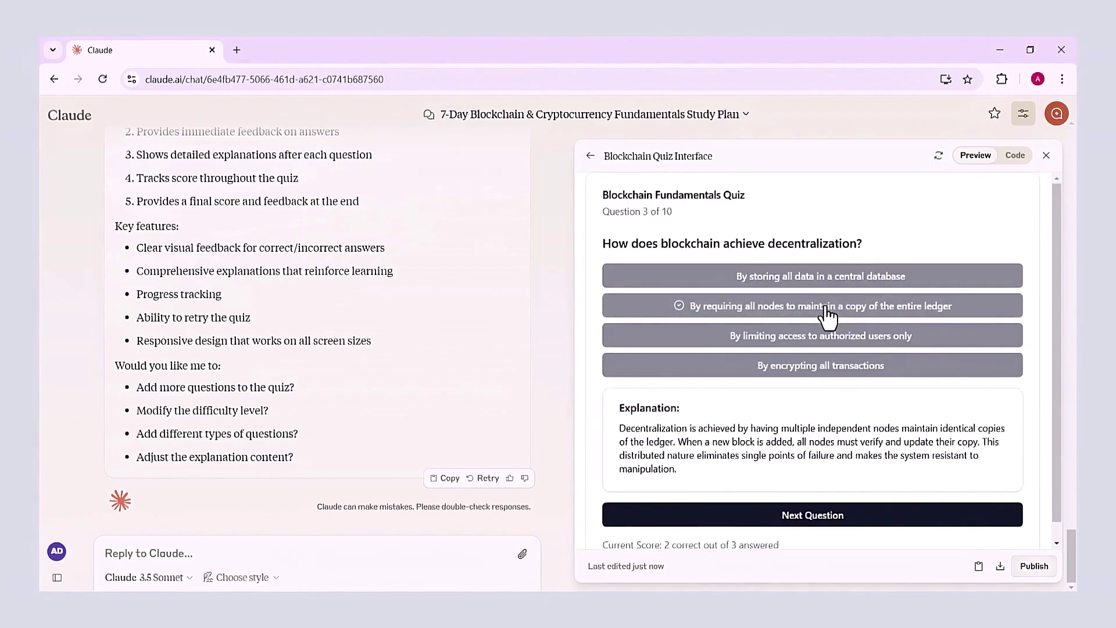